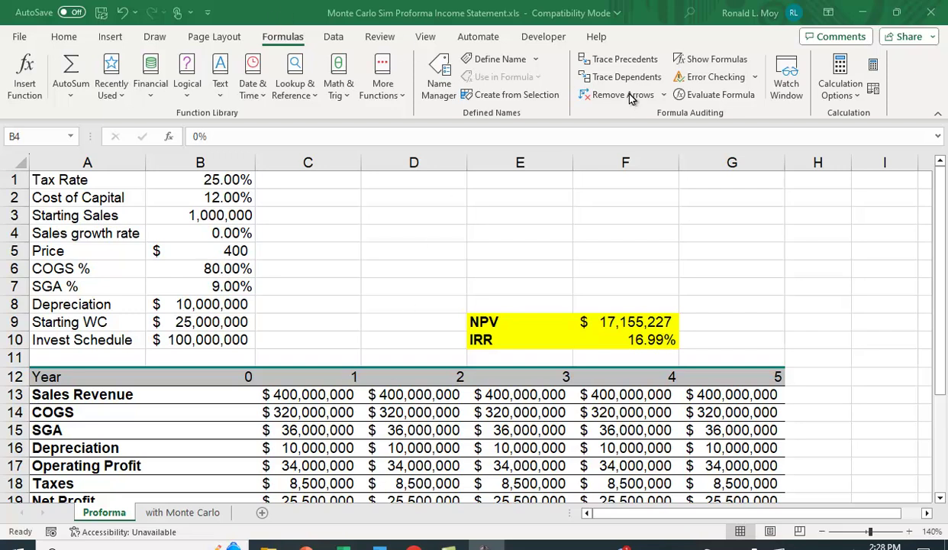
- Show the formulas behind the Proforma income statement, and switch back to the calculated values
click(708, 61)
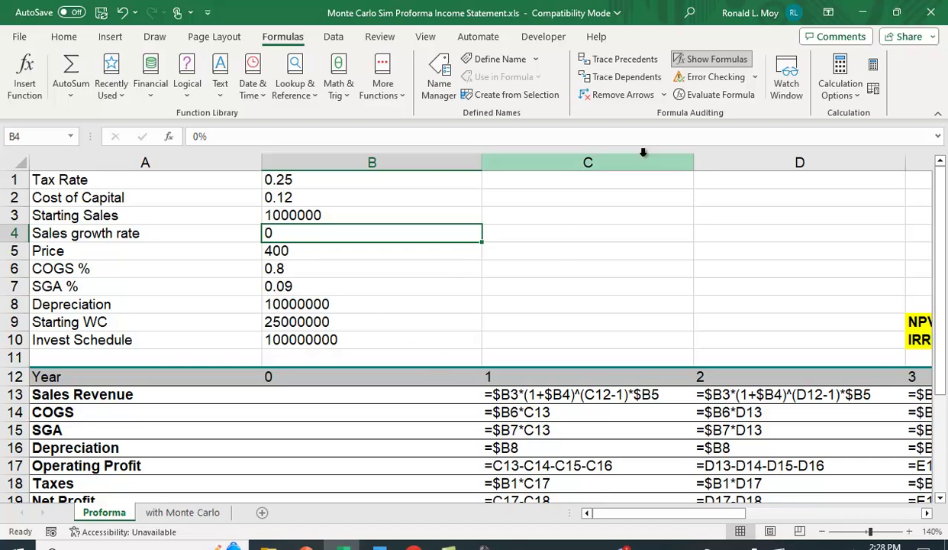
click(715, 61)
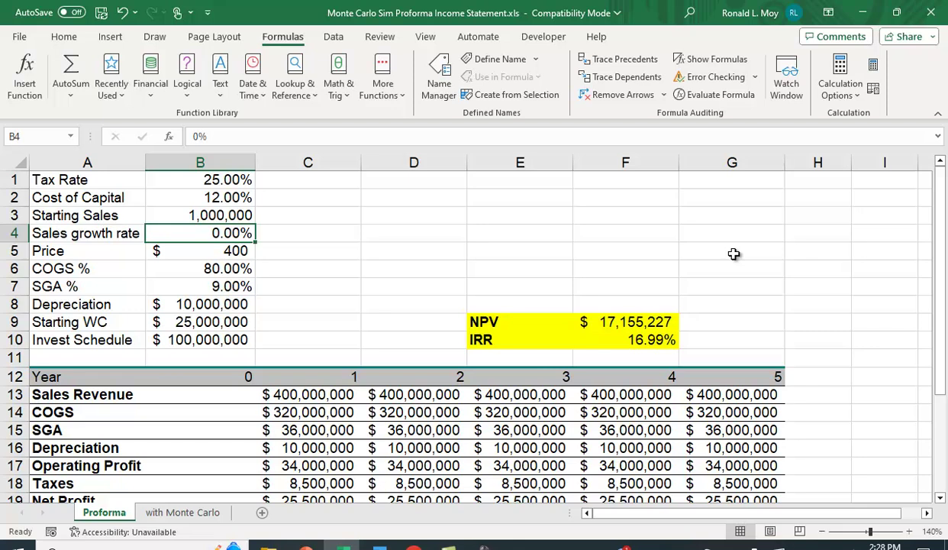
- Test a price of 350 in B5 of the Proforma sheet, and restore it to 400
click(225, 248)
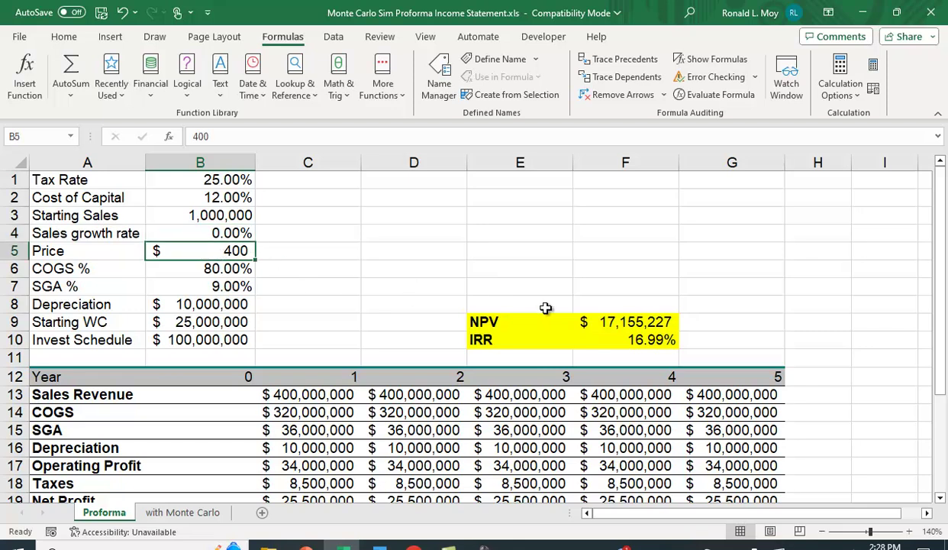
text(350)
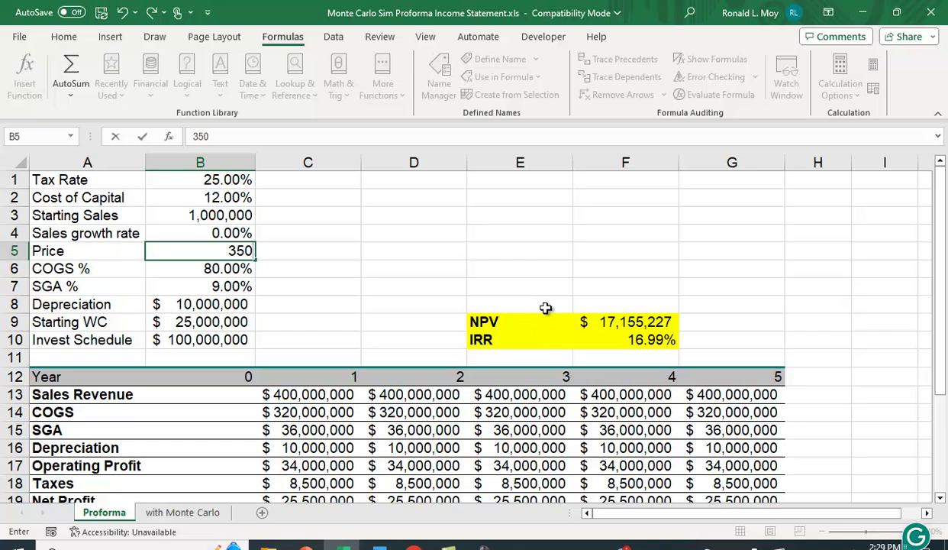
key(Return)
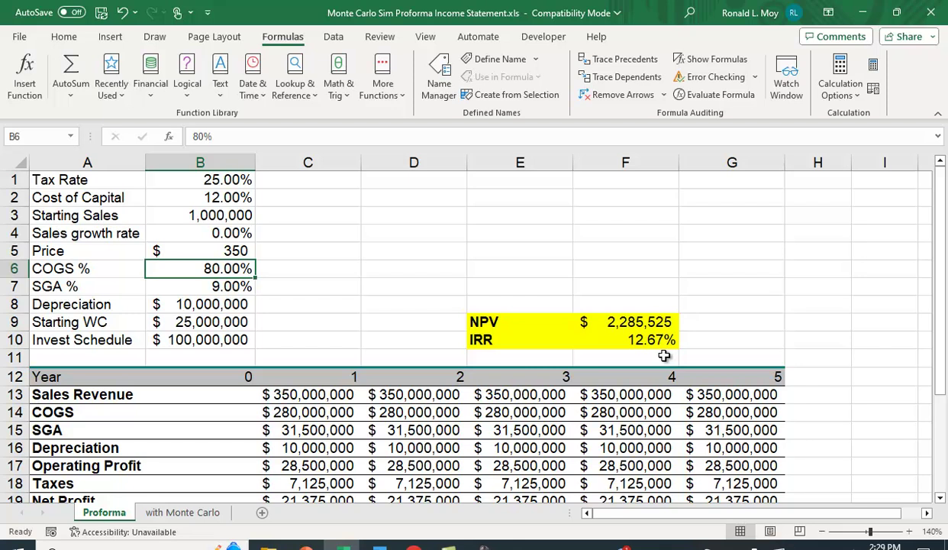
click(227, 247)
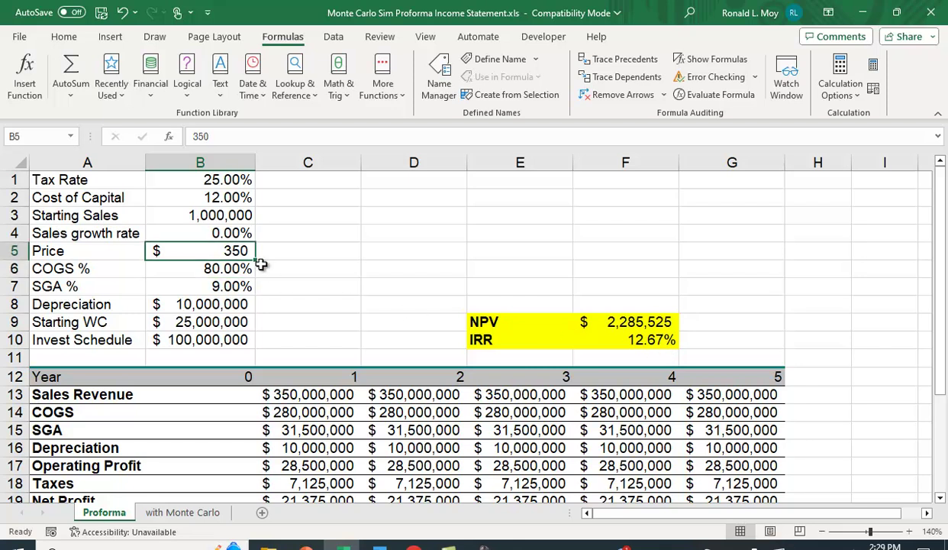
text(400)
key(Return)
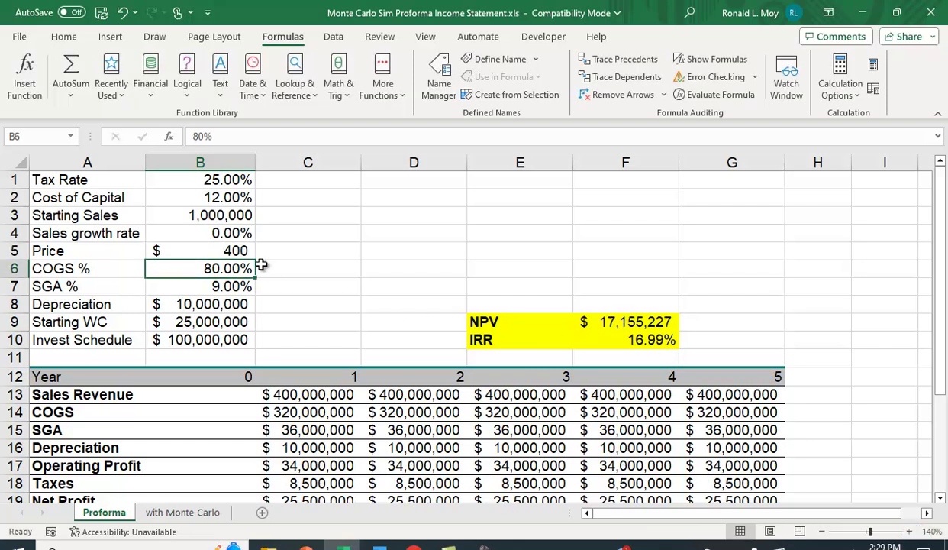
- Test starting sales of 800,000 in B3 of the Proforma sheet, and restore them to 1,000,000
click(212, 214)
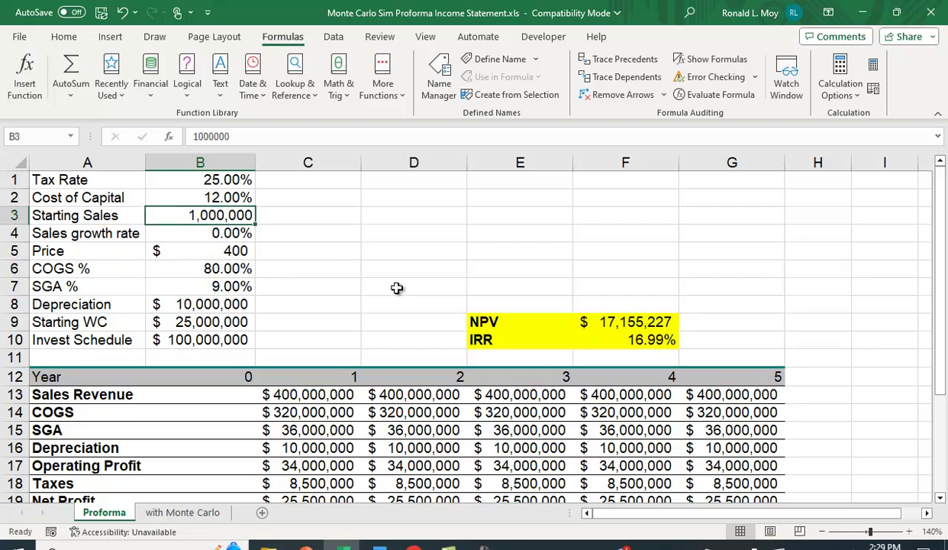
text(80)
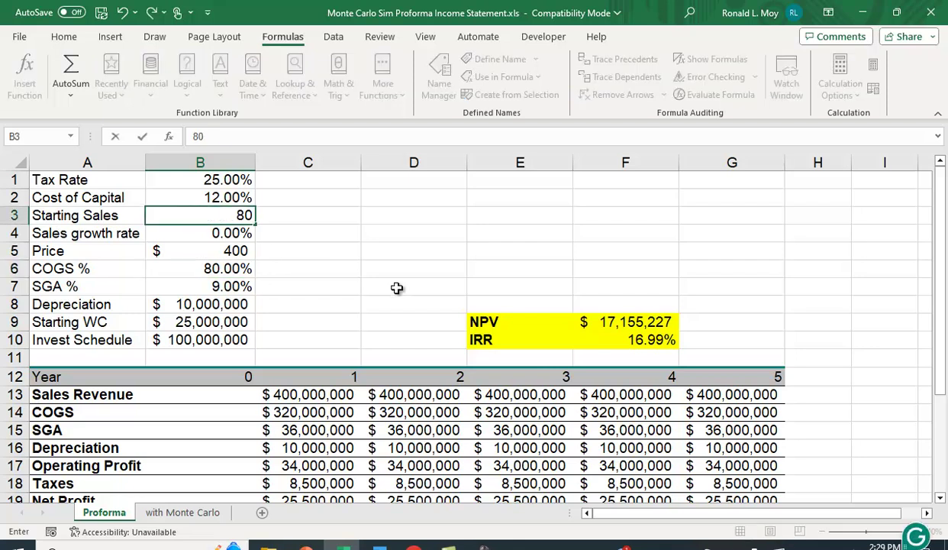
text(0,00000)
key(Return)
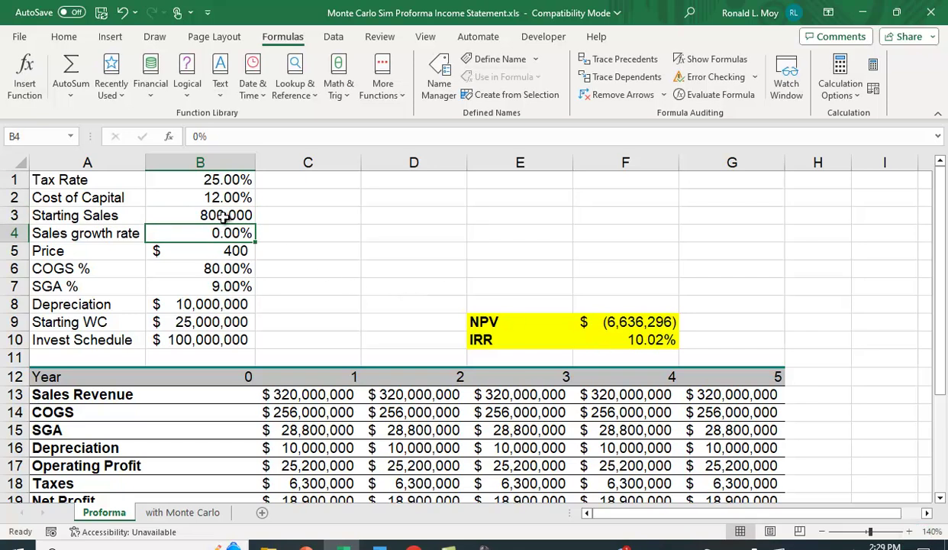
click(223, 215)
text(1,000,)
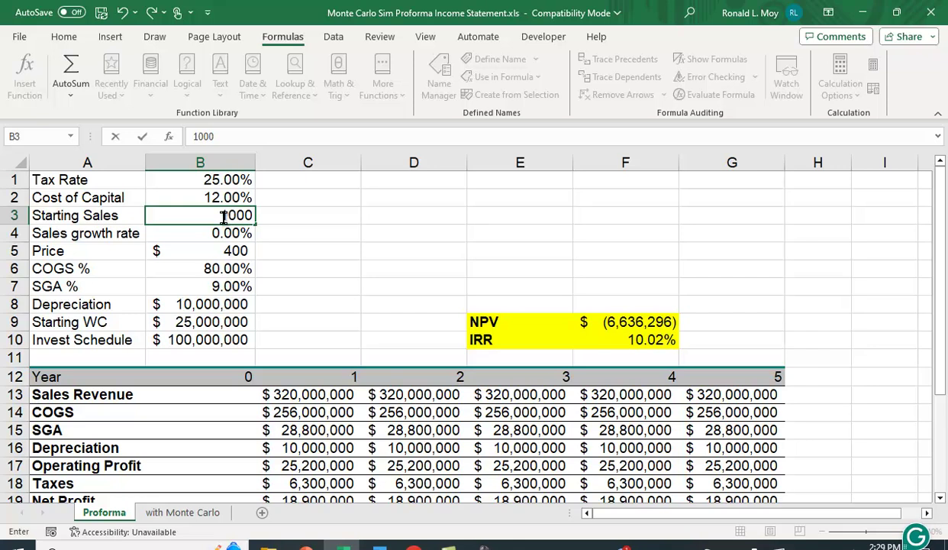
text(000)
key(Return)
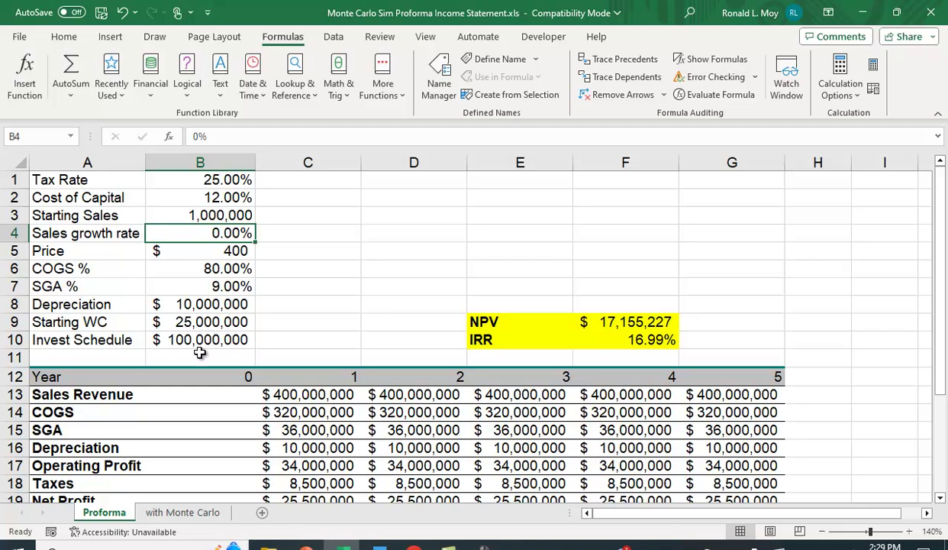
- Switch to the with Monte Carlo sheet and review the mean and standard deviation assumptions for Sales and Price
click(187, 512)
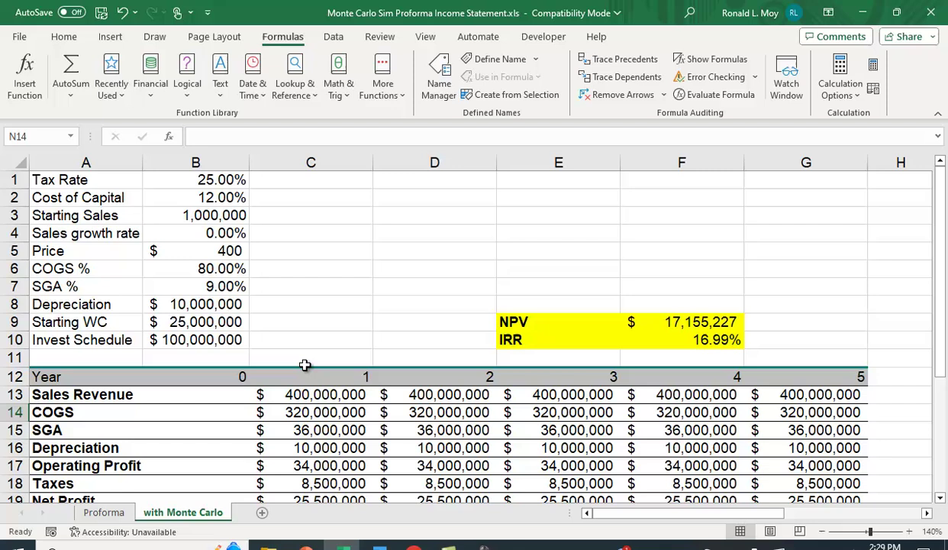
click(230, 254)
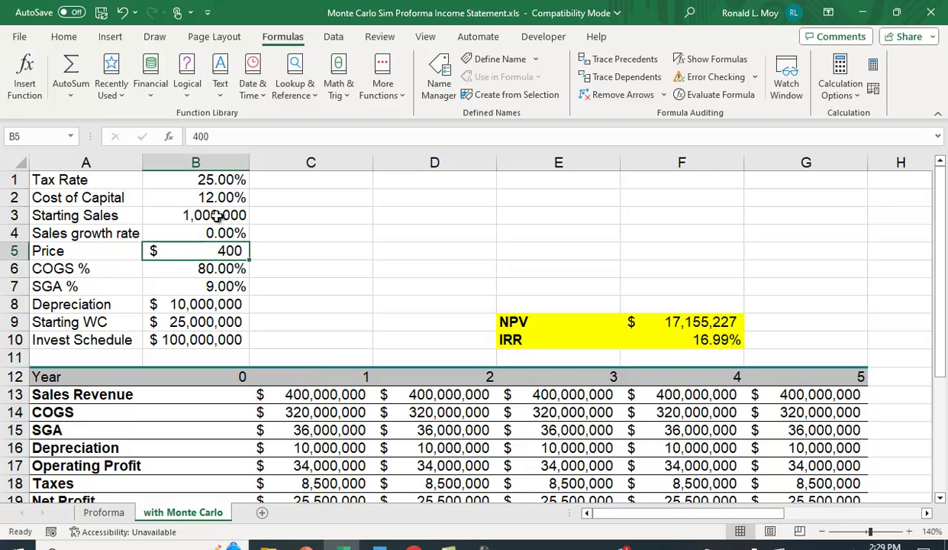
click(214, 216)
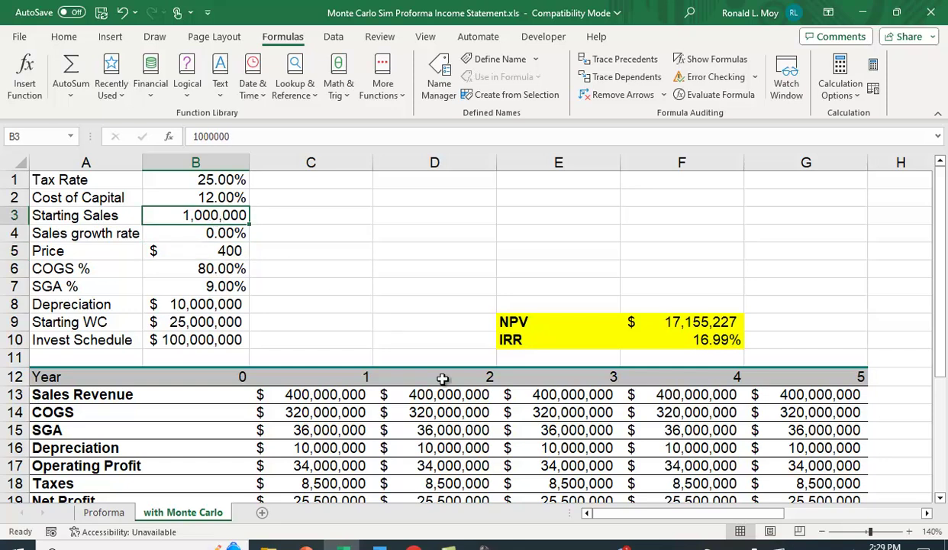
drag(625, 510, 740, 542)
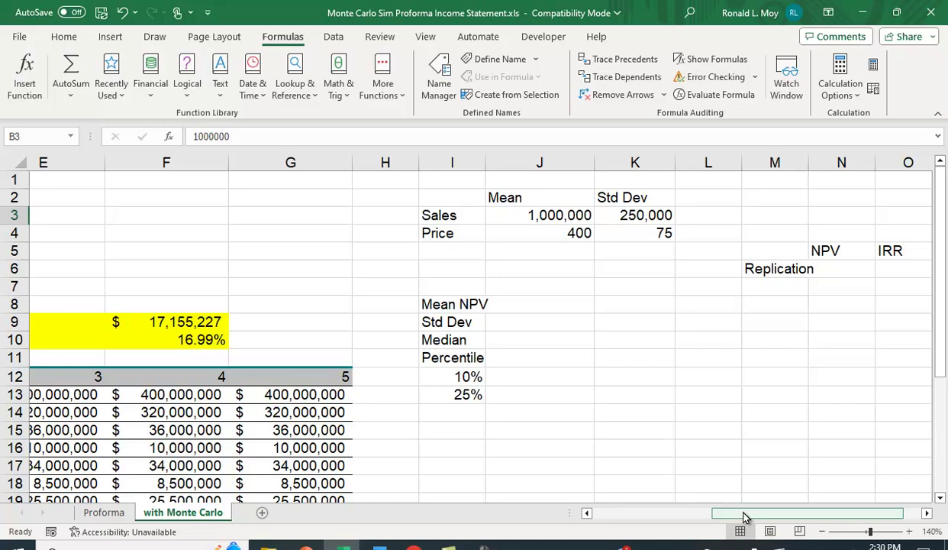
drag(746, 517, 620, 501)
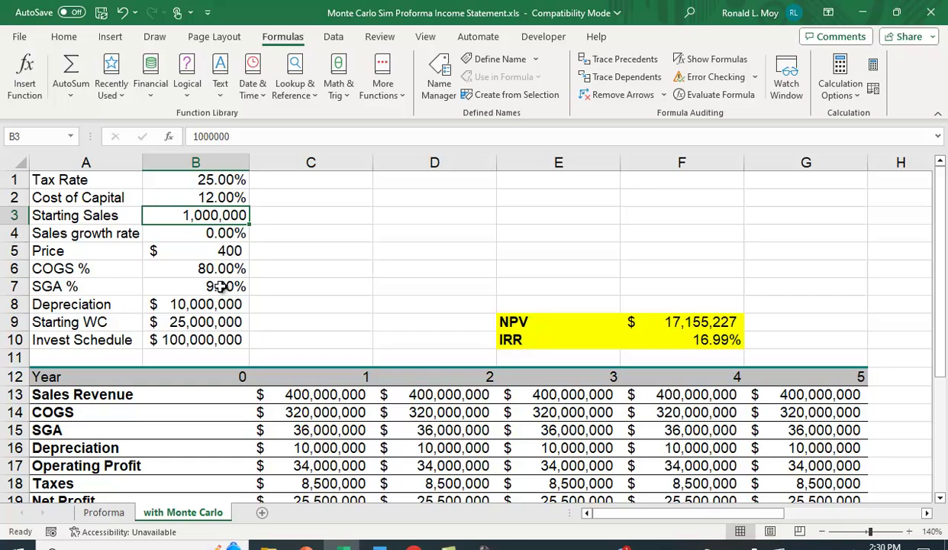
- Replace Starting Sales in B3 with =NORMINV(RAND(),J3,K3), using the Sales mean and standard deviation, and check the entered formula
text(=)
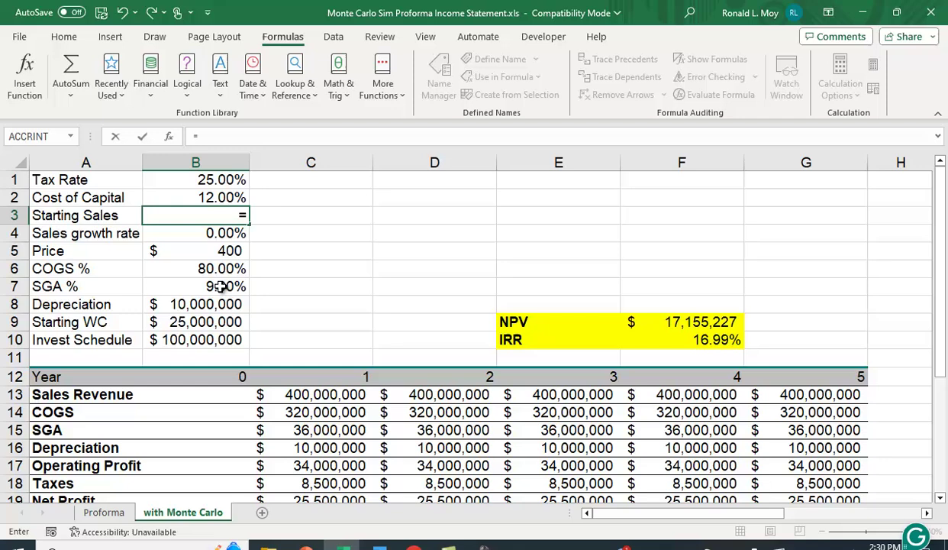
text(n)
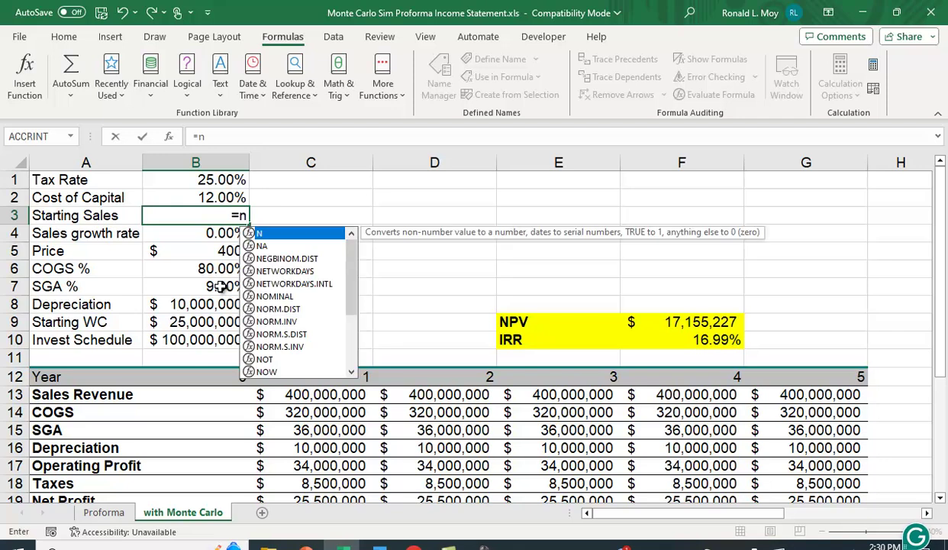
text(orminv)
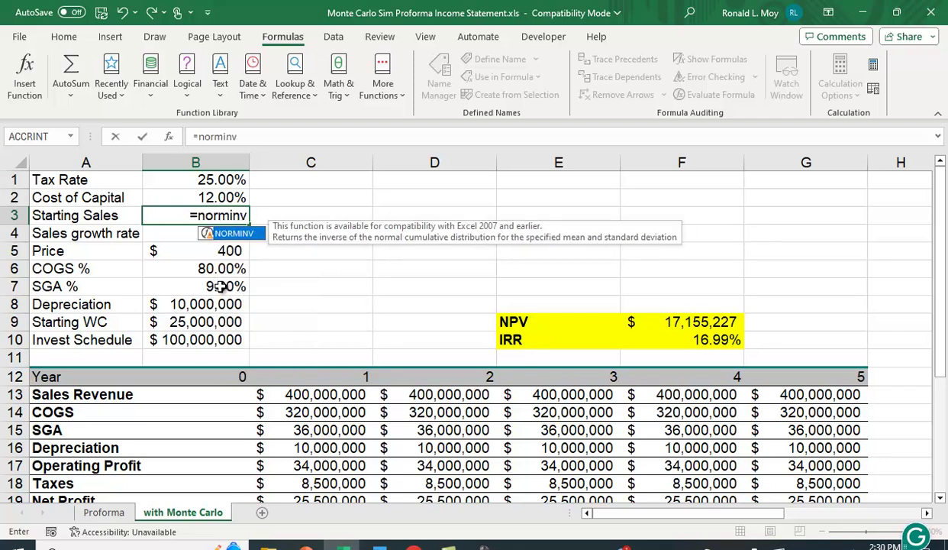
text(()
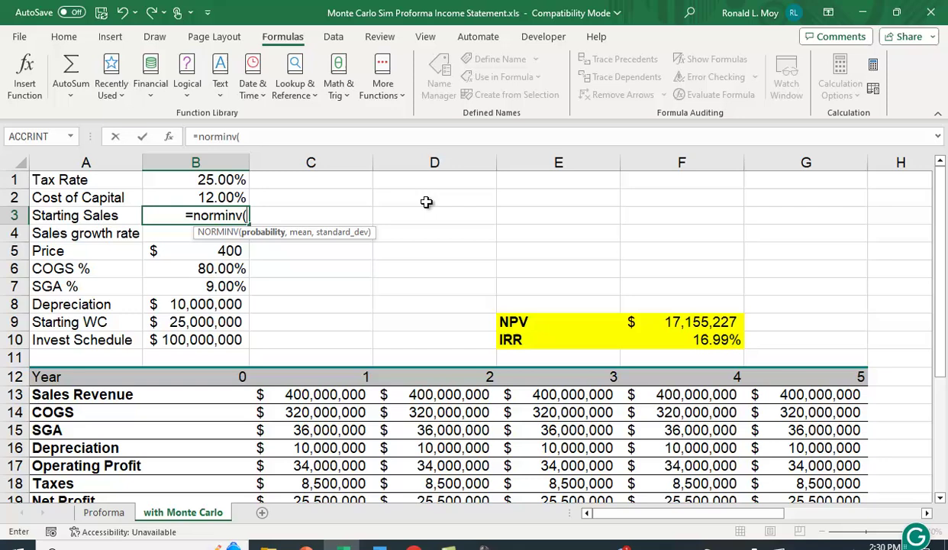
text(rand)
key(BackSpace)
text(nd())
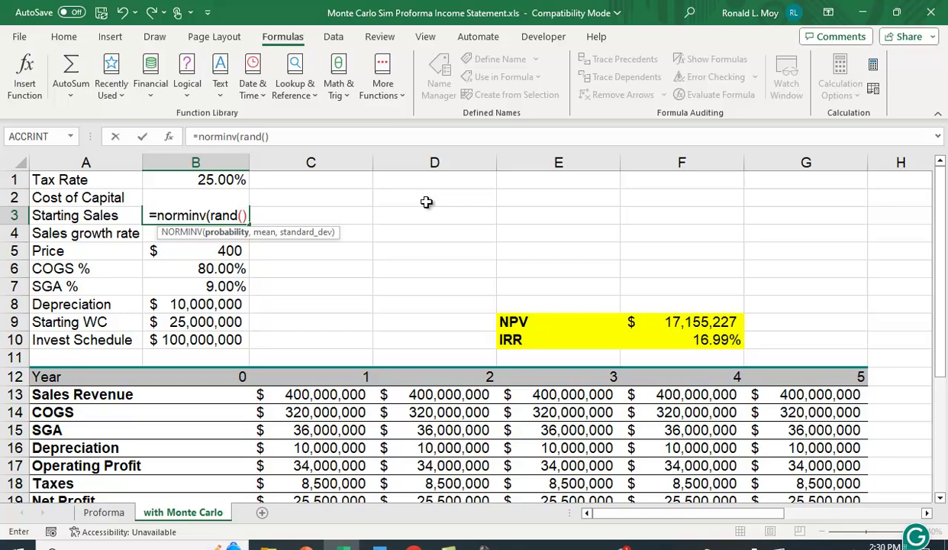
text(,)
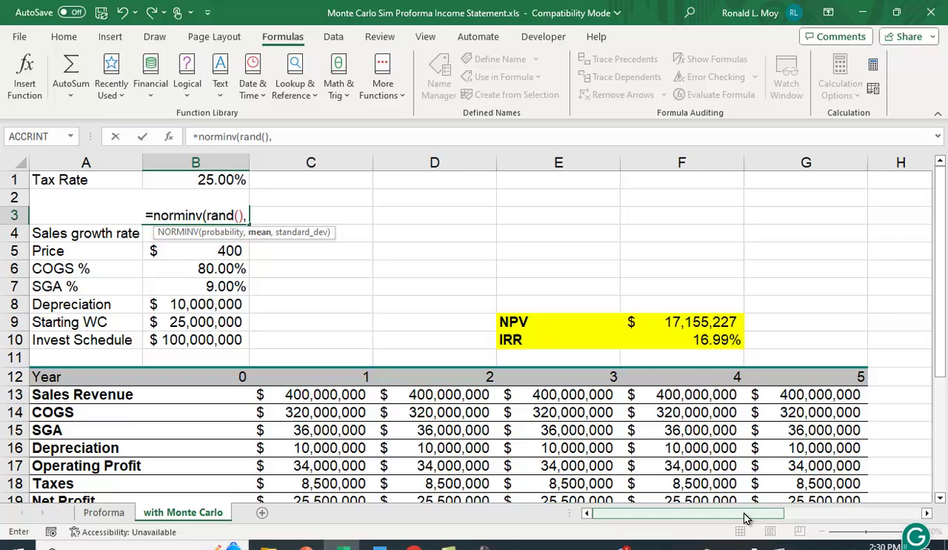
drag(740, 518, 819, 516)
click(738, 216)
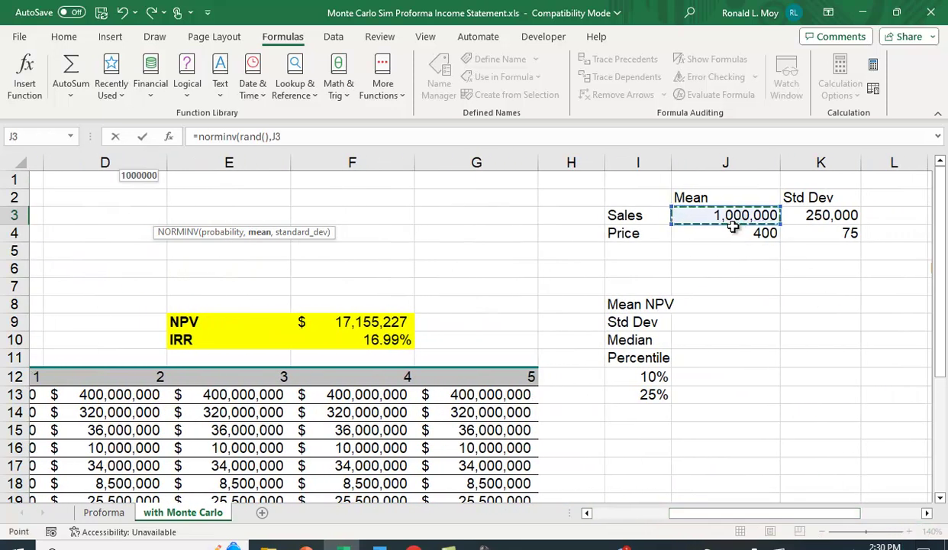
text(,)
click(818, 217)
text())
key(Return)
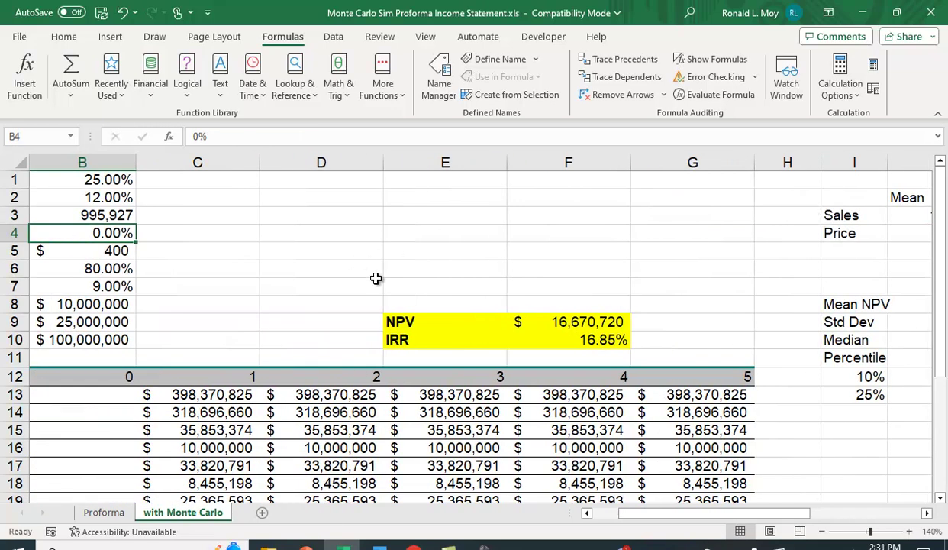
scroll(370, 274, left, 1)
click(233, 211)
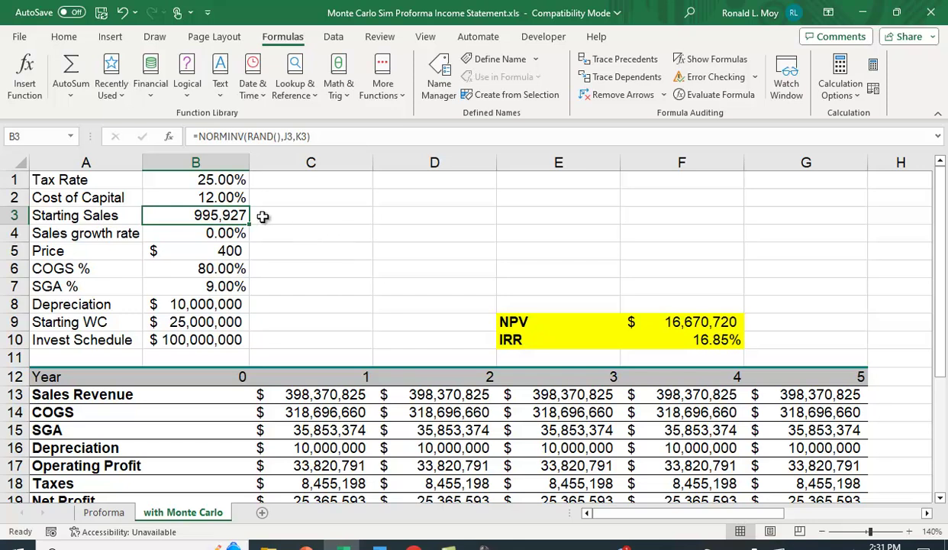
- Enter 2 in the empty cell C3 to force a recalculation of the random sales, and clear the cell again
click(328, 221)
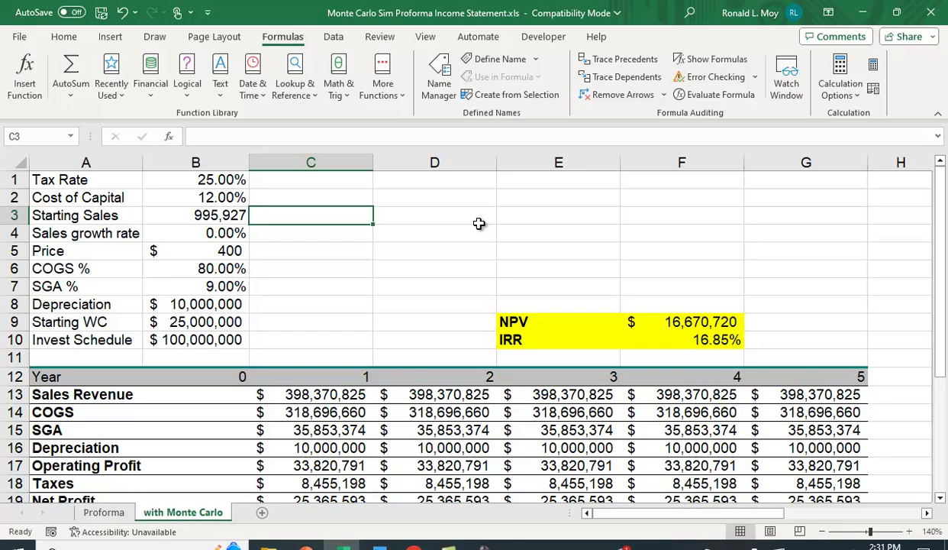
text(2)
key(Return)
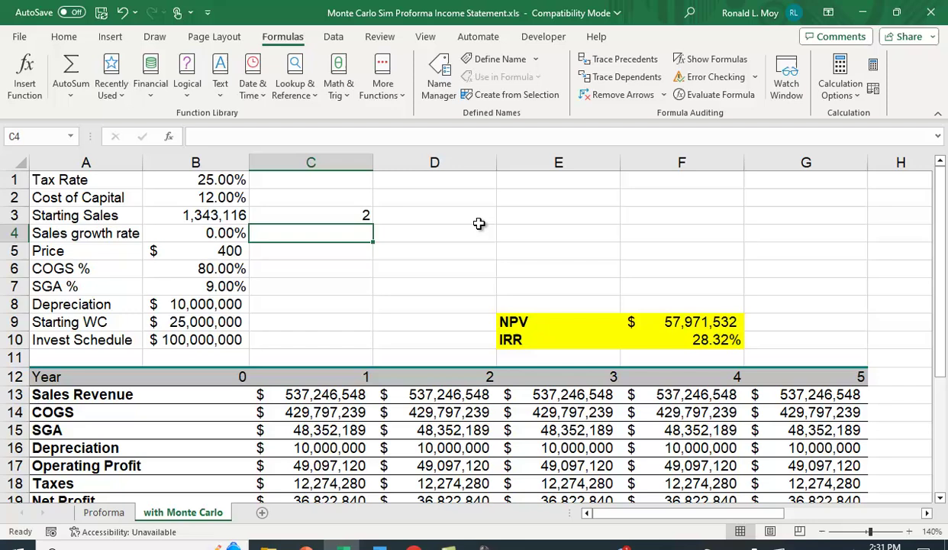
key(Up)
key(BackSpace)
key(Return)
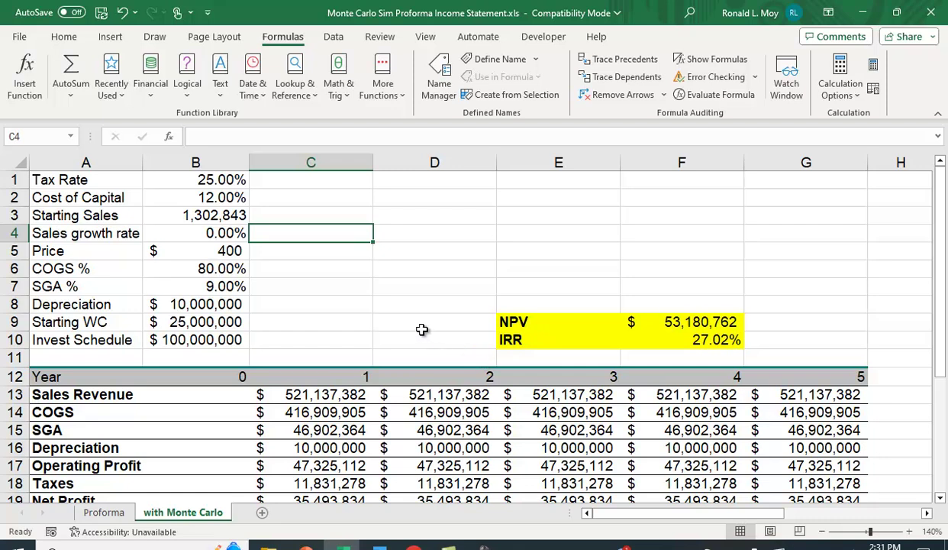
- Replace the Price in B5 with =NORMINV(RAND(),J4,K4), using the Price mean and standard deviation
click(209, 241)
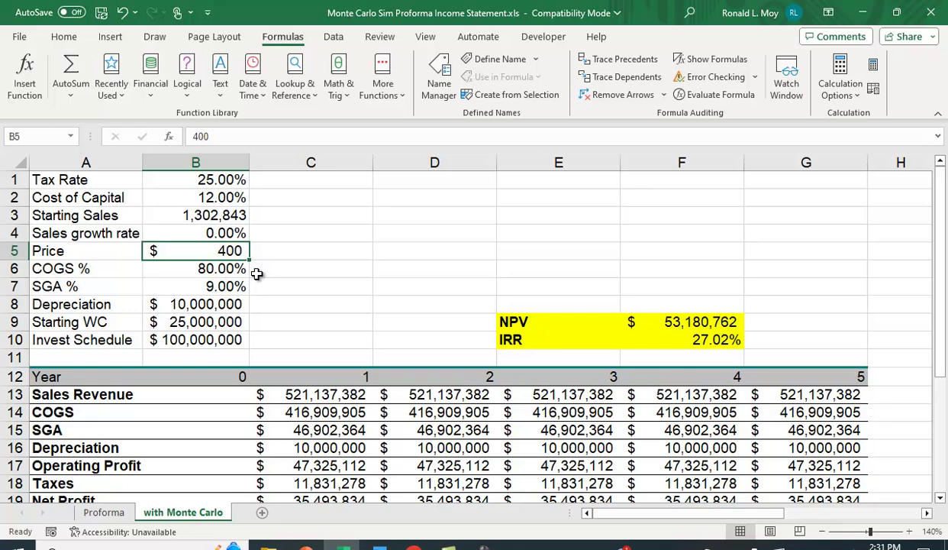
text(=norminv()
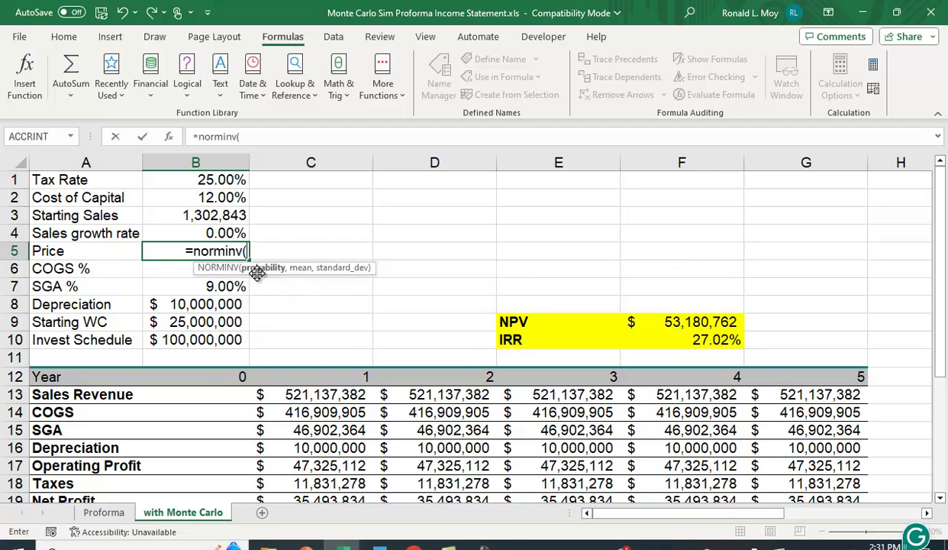
text(rand()
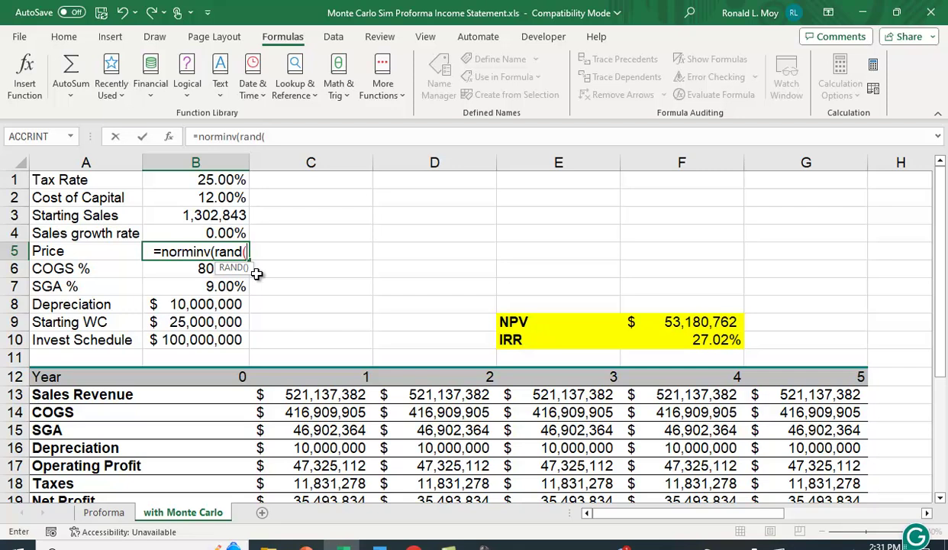
text(),)
drag(672, 519, 759, 519)
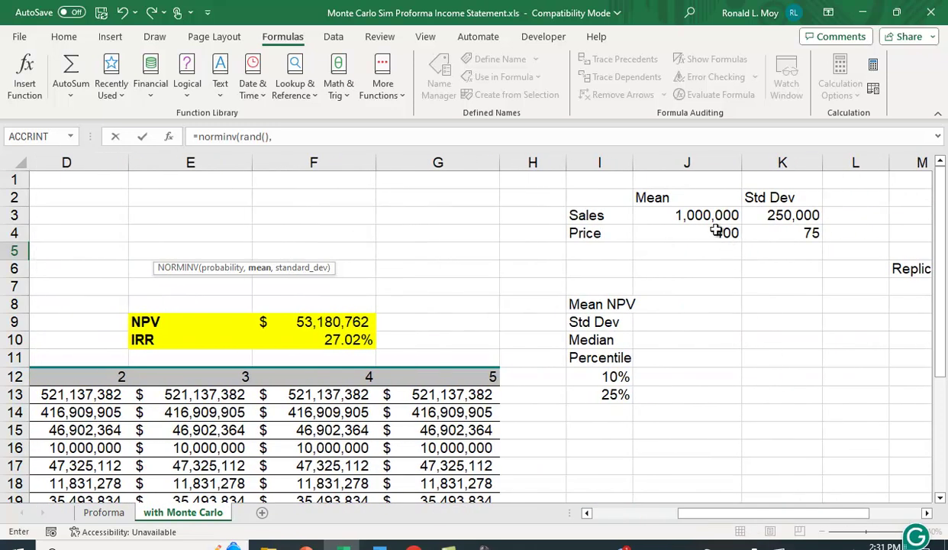
click(720, 233)
text(,)
click(790, 235)
key(Return)
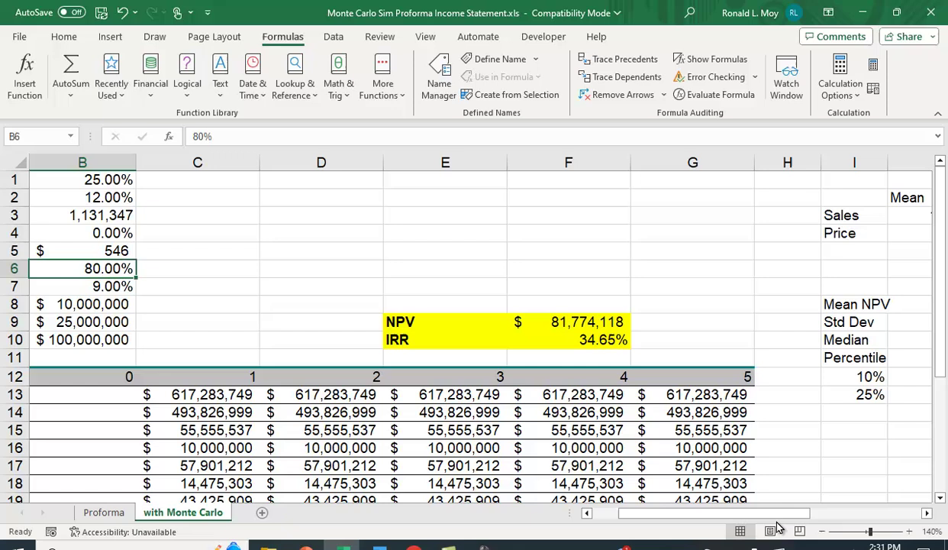
drag(768, 516, 741, 517)
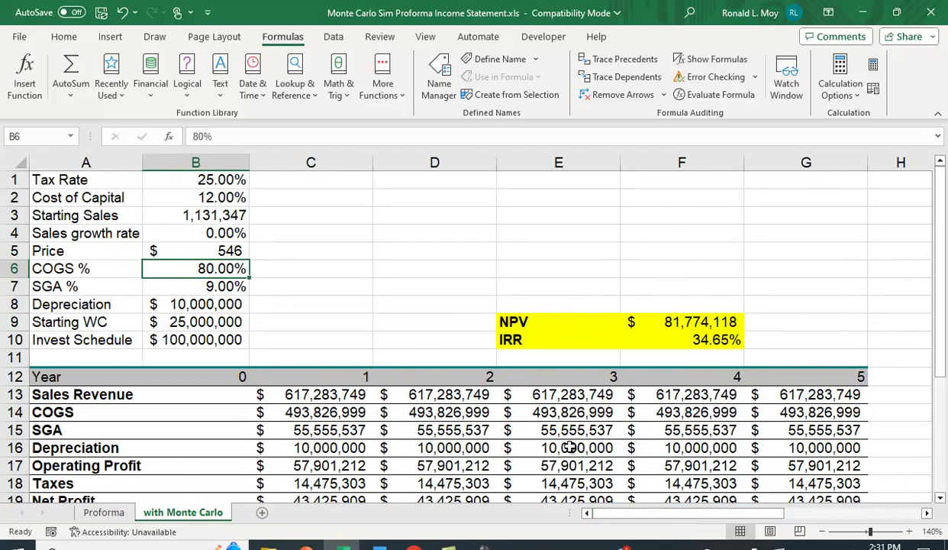
- Check the Price formula in B5, force a recalculation by entering 1 in the empty cell D3, and clear that cell again
click(220, 247)
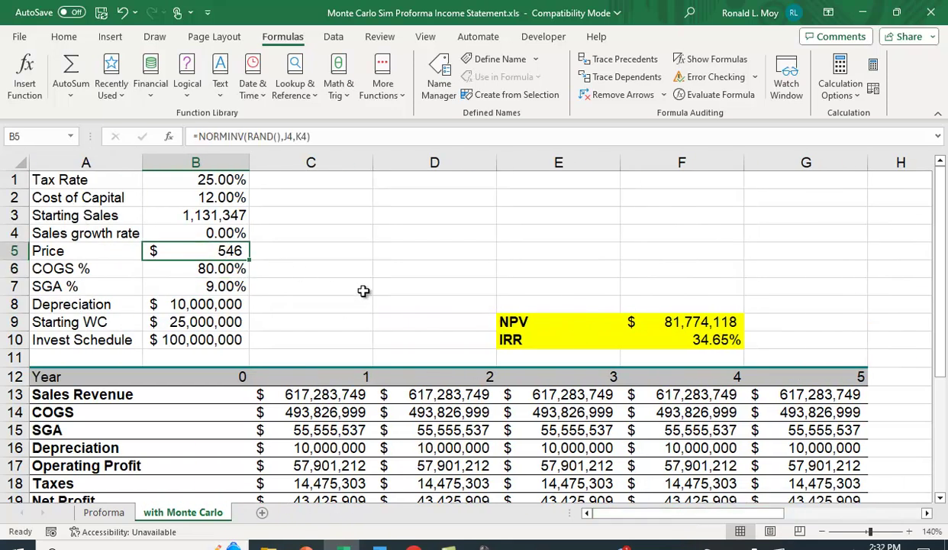
click(440, 222)
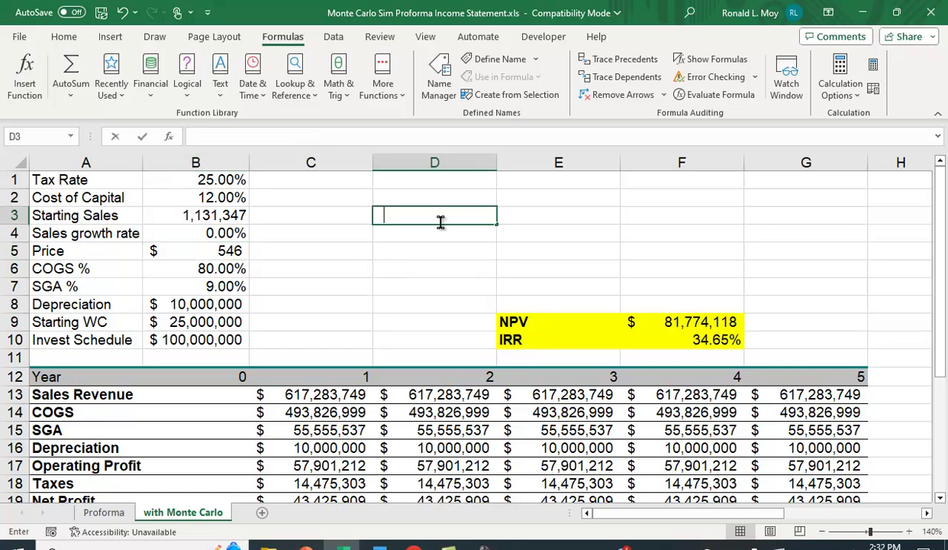
text(1)
key(Return)
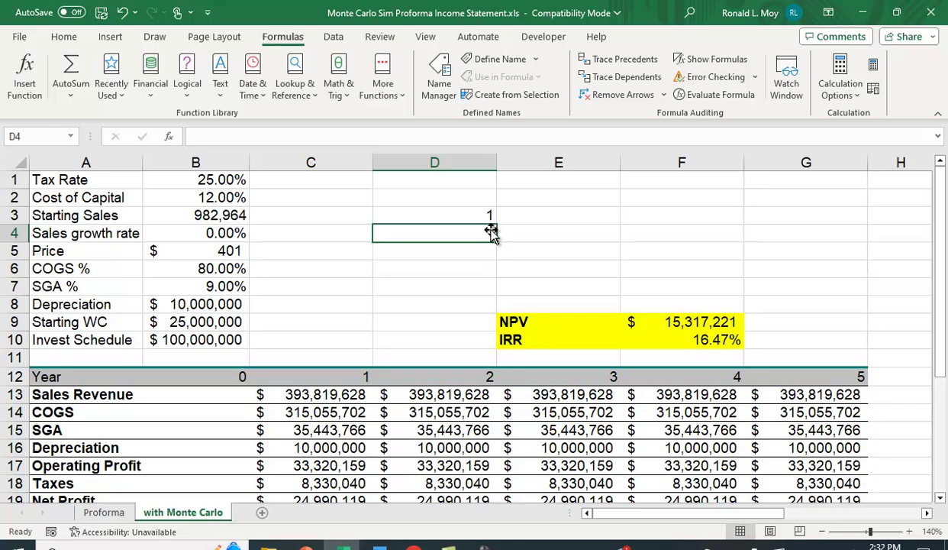
click(461, 210)
key(BackSpace)
key(Return)
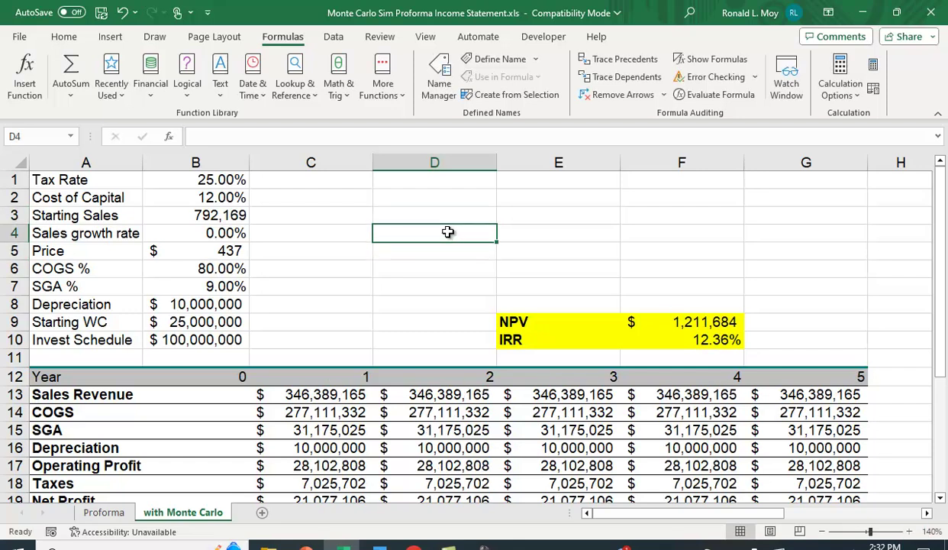
key(Down)
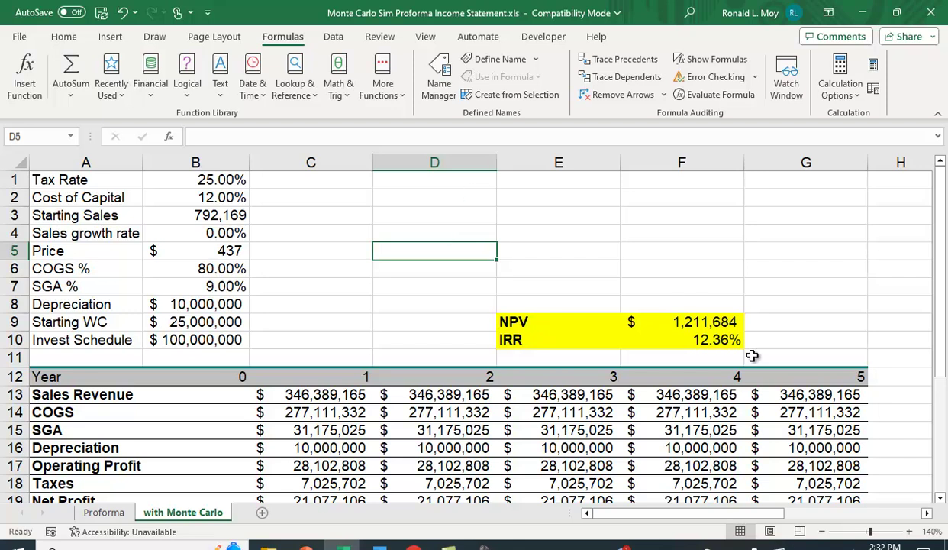
- Autofit column M to its Replication heading and enter 1 as the first replication number in M7
click(712, 518)
drag(712, 518, 819, 527)
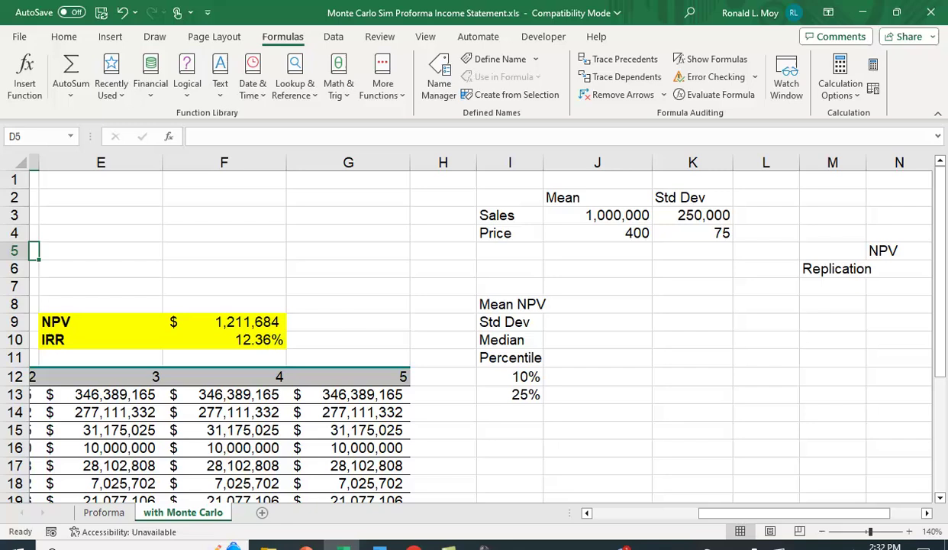
double_click(867, 172)
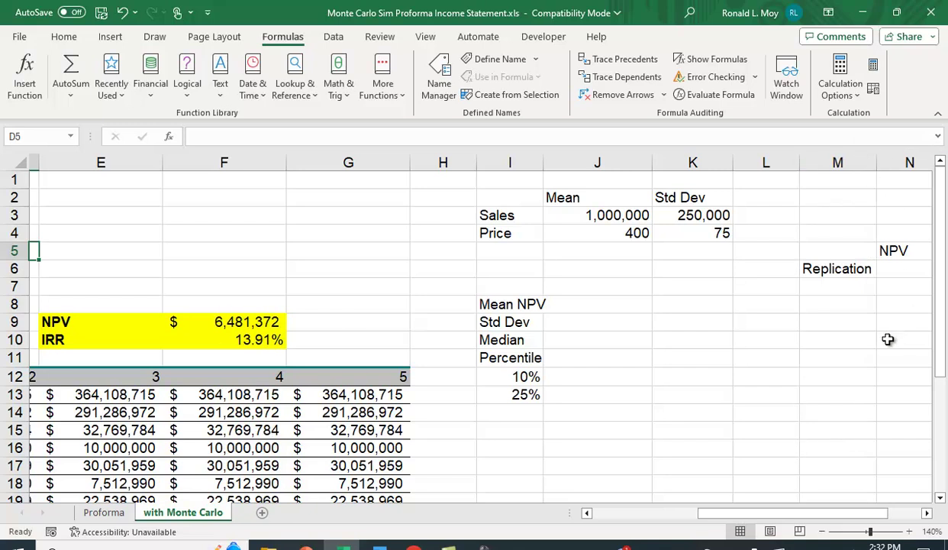
click(833, 286)
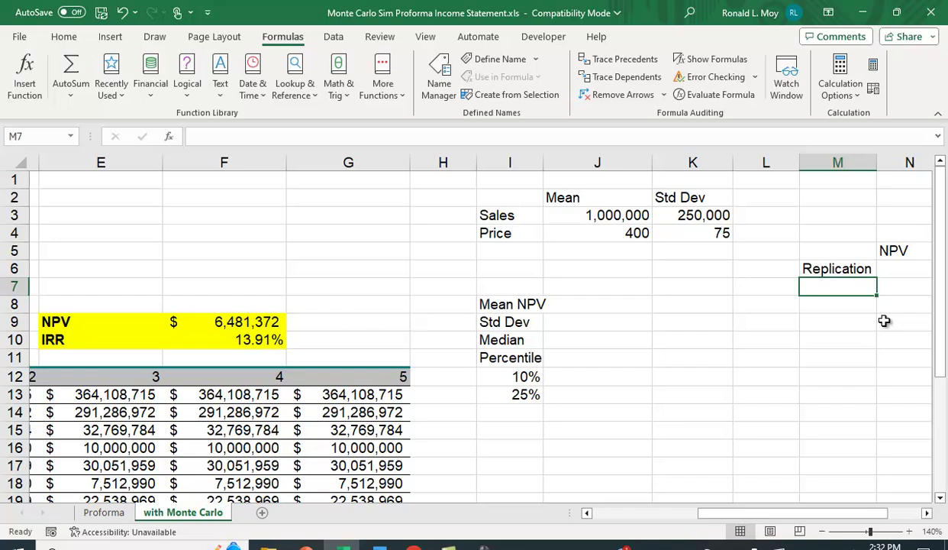
text(1)
key(Return)
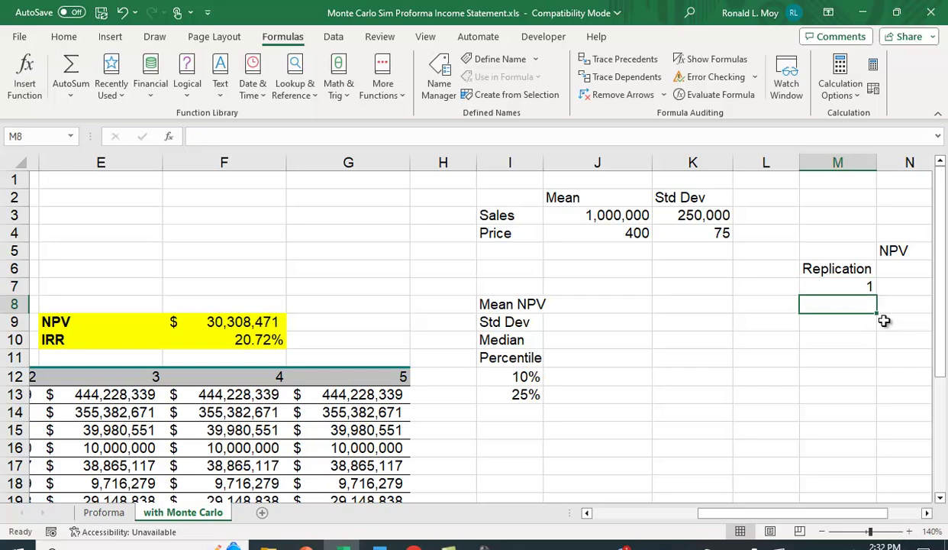
- Fill a linear series down the column from M7 with step value 1 and stop value 1000, and check the numbering
click(844, 287)
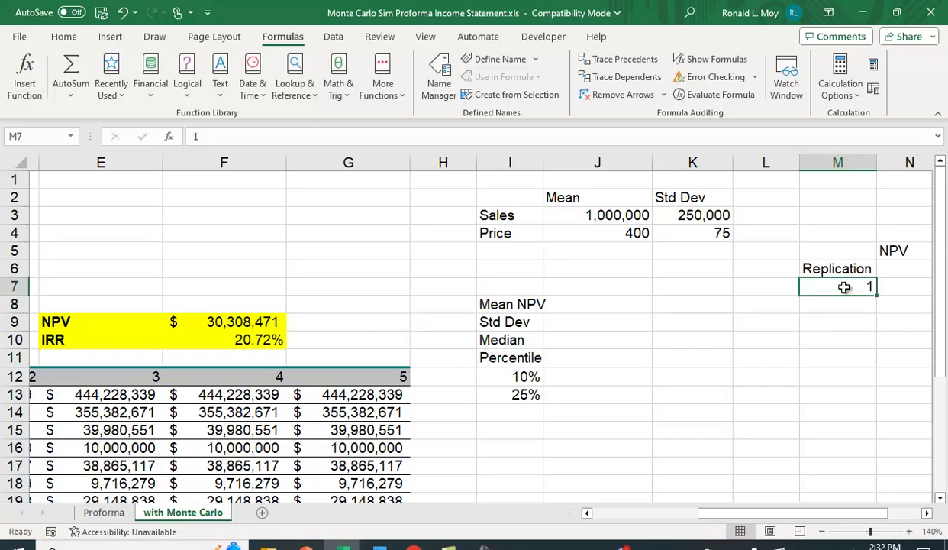
click(64, 37)
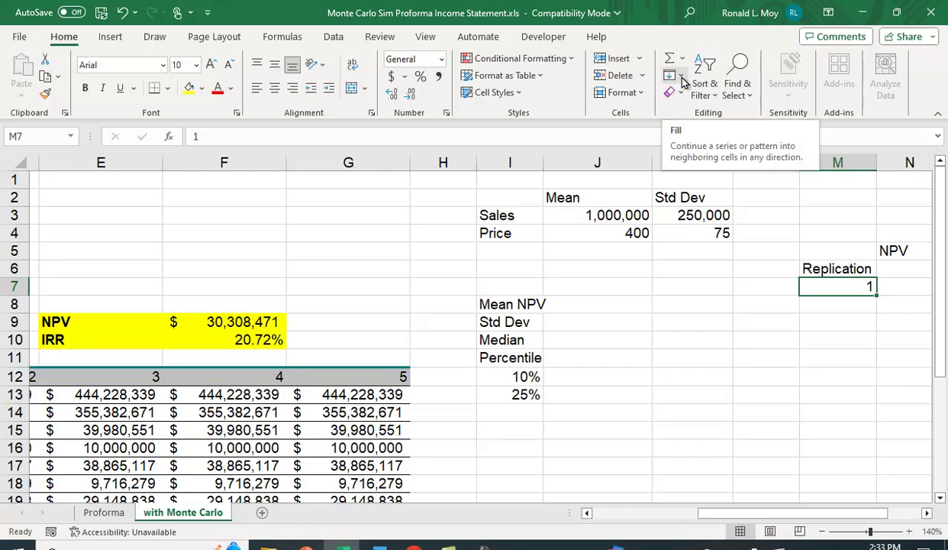
click(683, 77)
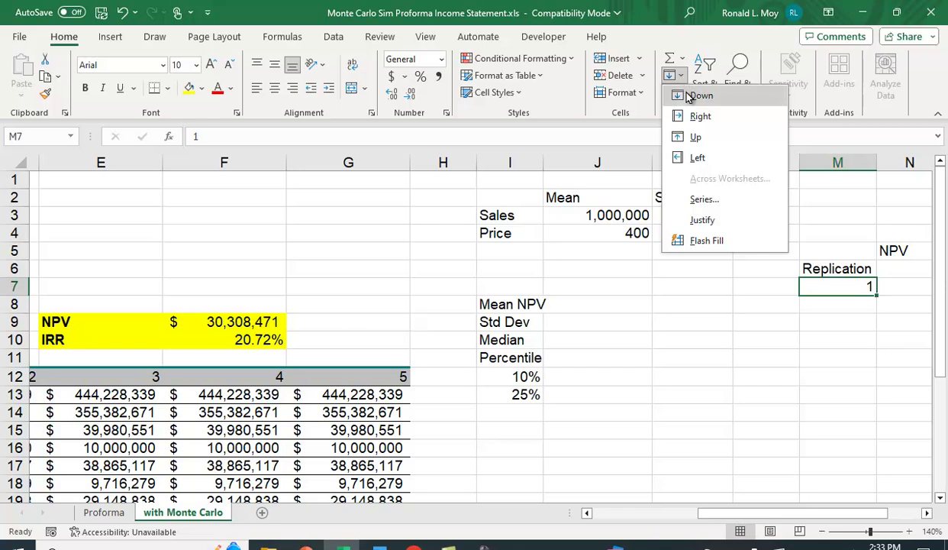
click(704, 199)
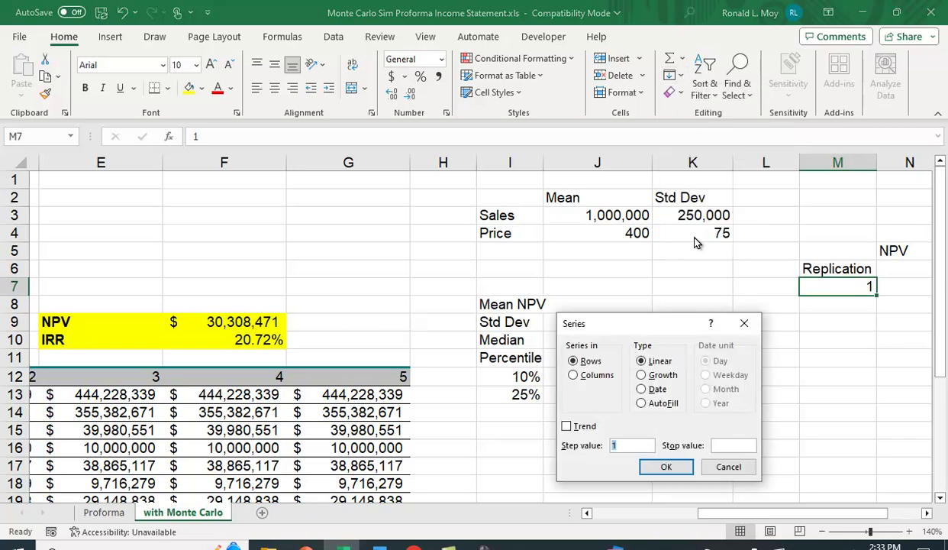
click(577, 378)
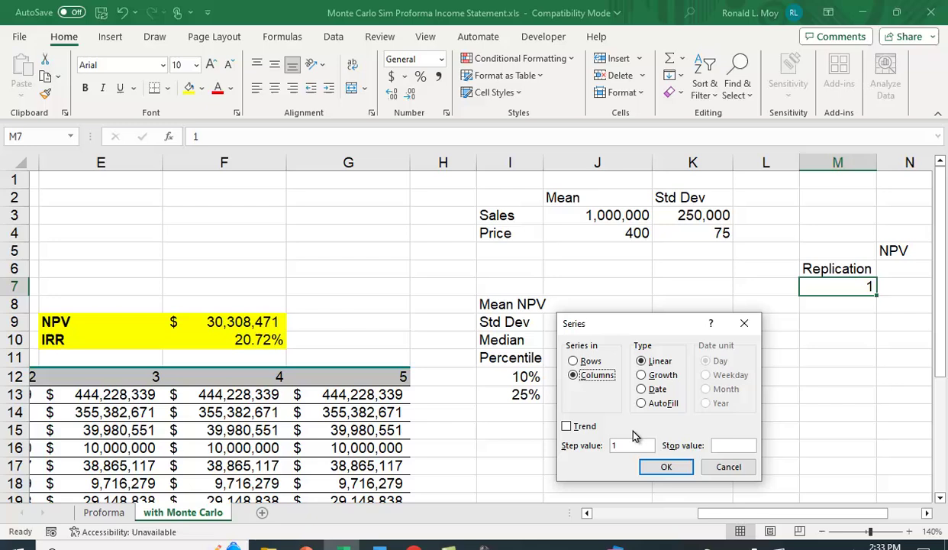
click(730, 446)
text(1000)
click(666, 467)
scroll(838, 371, down, 2)
scroll(838, 371, down, 2)
scroll(839, 395, up, 4)
- Link N6 under the NPV heading to the calculated NPV with =F9
drag(802, 521, 837, 521)
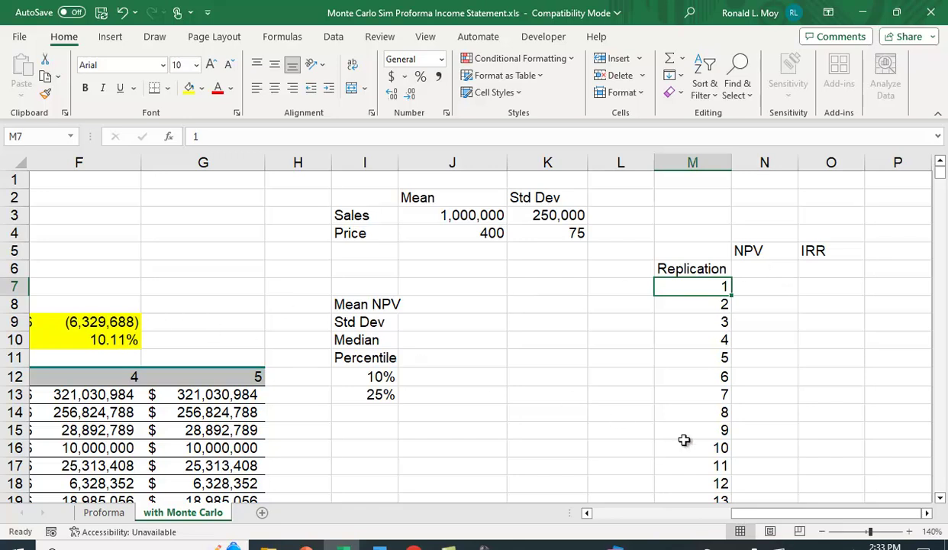
click(765, 271)
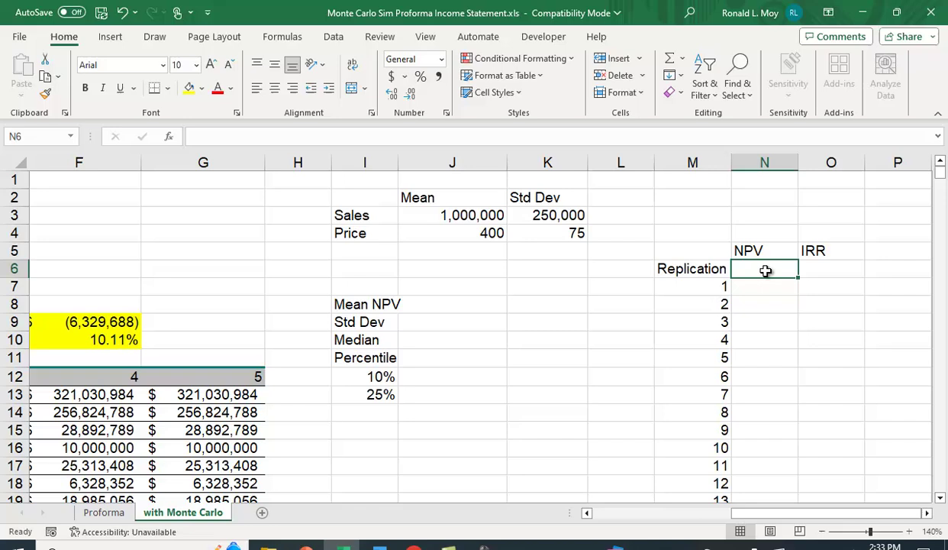
text(=)
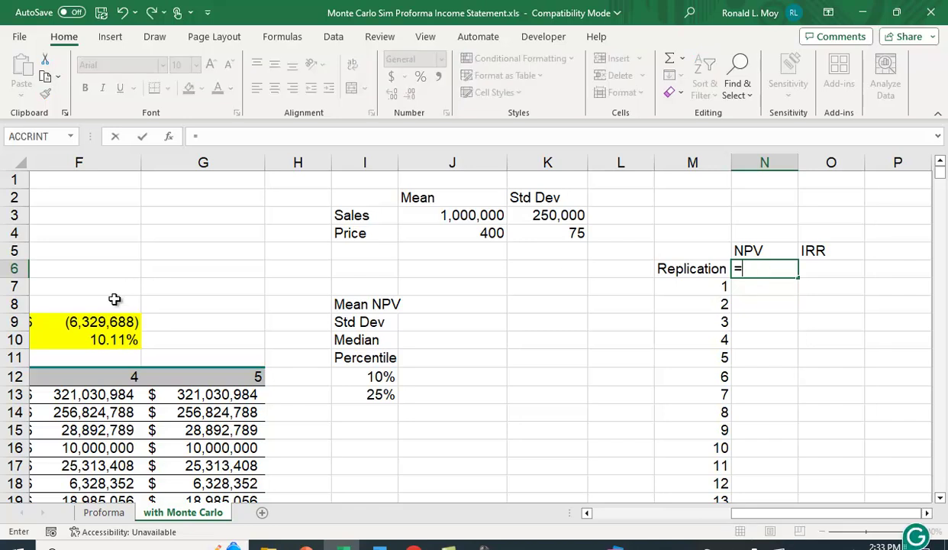
click(113, 319)
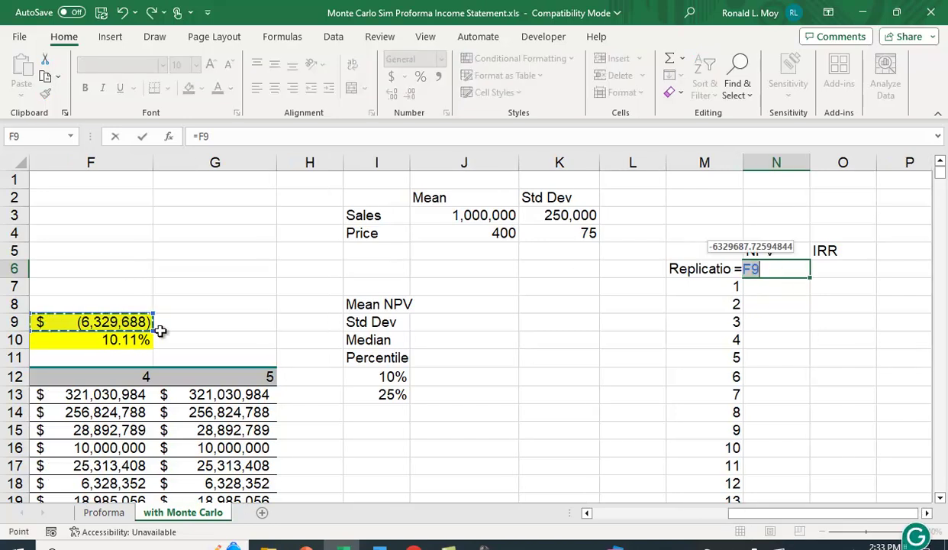
key(Return)
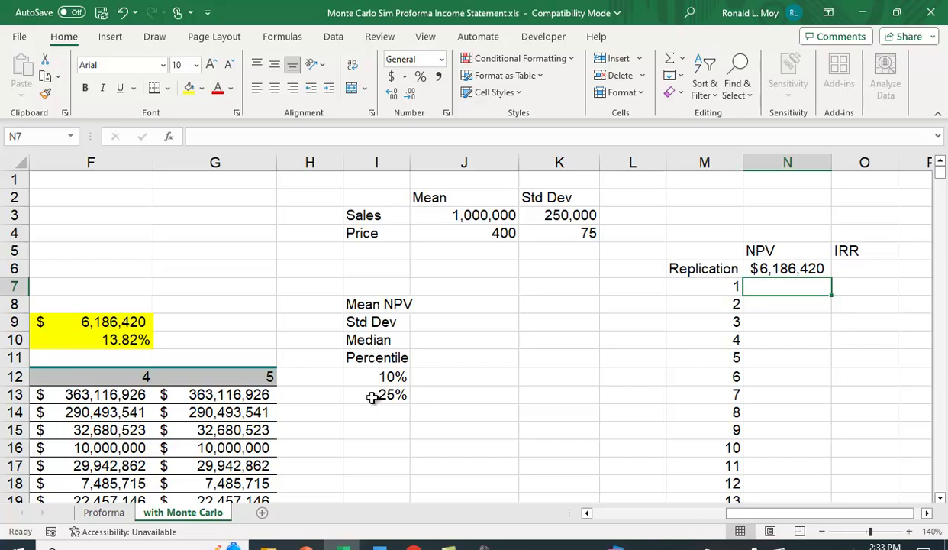
- Link O6 under the IRR heading to the calculated IRR in F10, and autofit column N to its contents
click(861, 273)
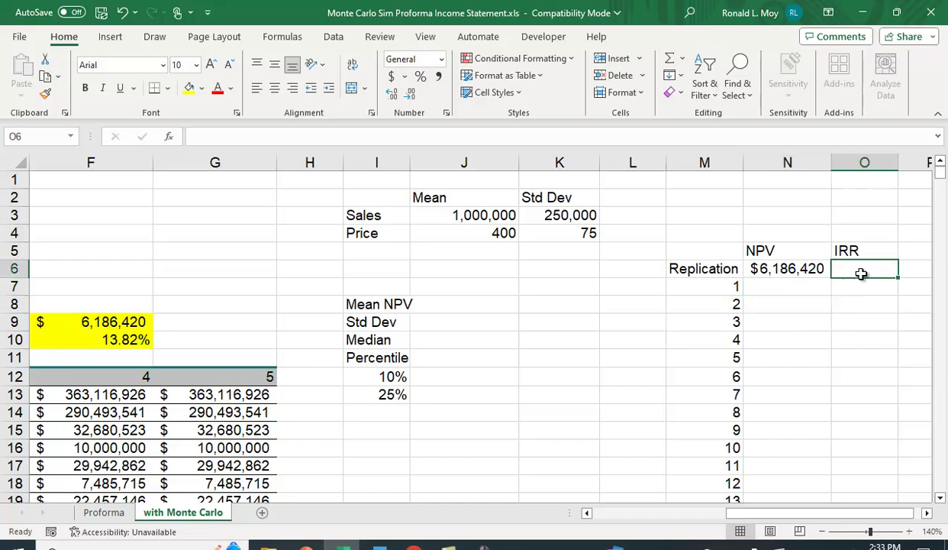
text(=)
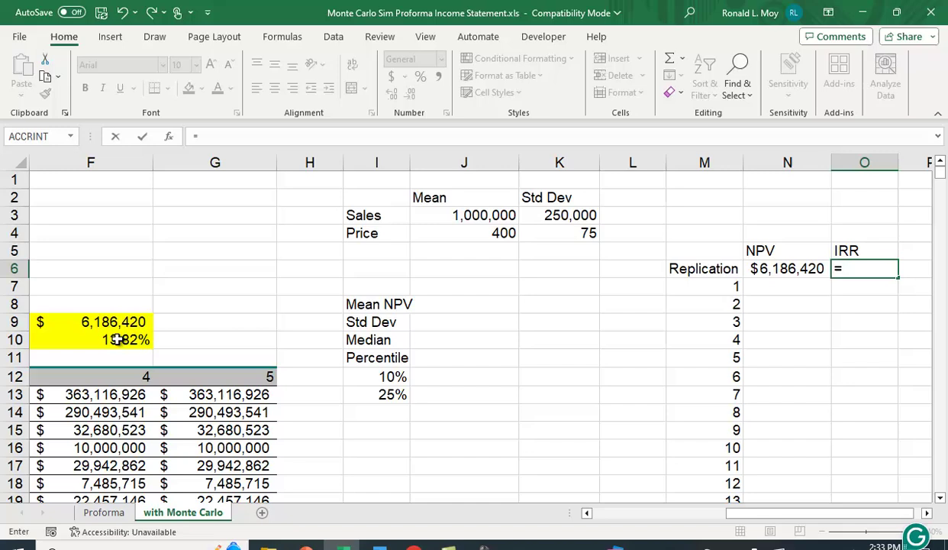
click(115, 339)
key(Return)
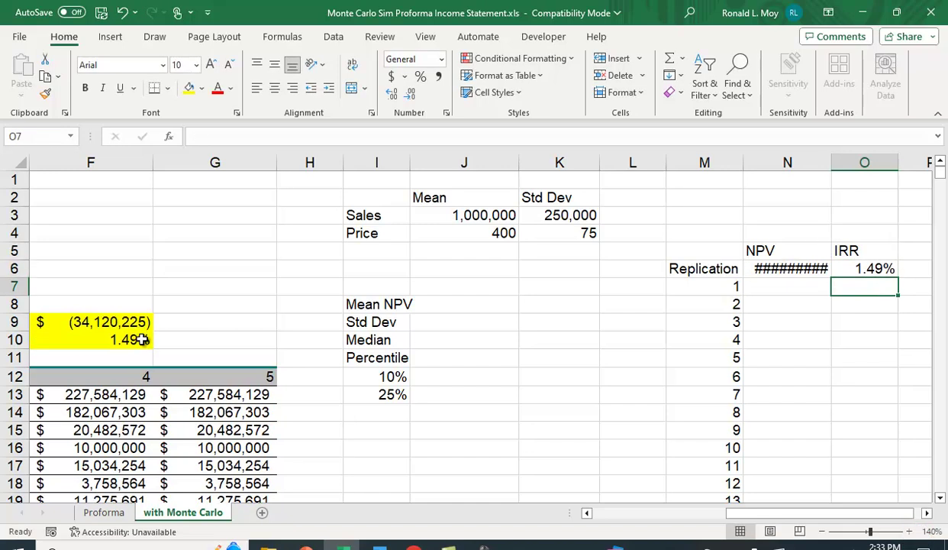
click(792, 372)
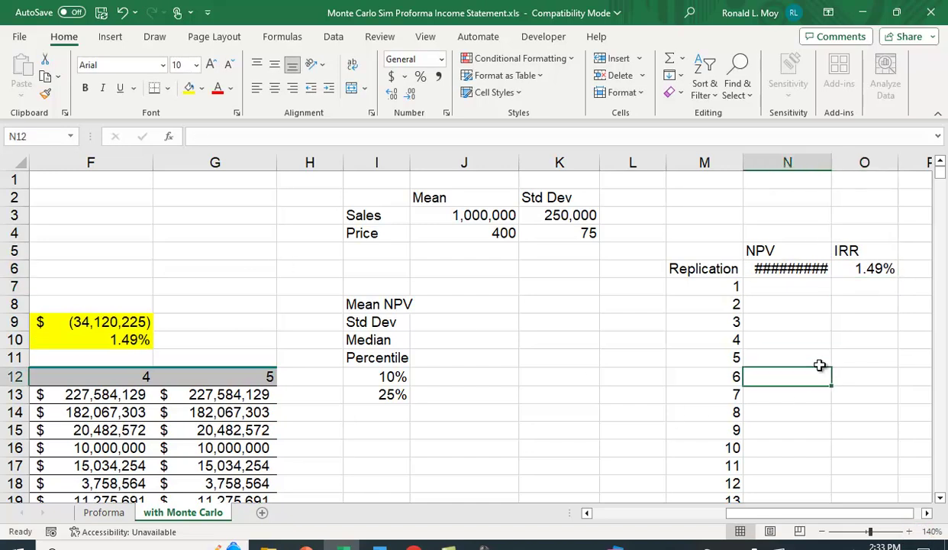
double_click(833, 164)
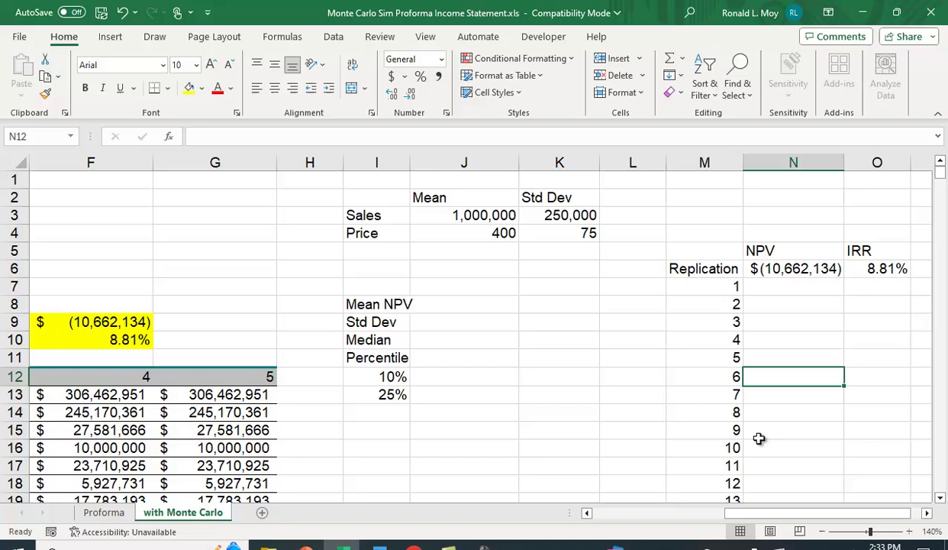
- Create a what-if data table over M6:O1006 with the empty cell P4 as the column input cell
drag(725, 509, 817, 531)
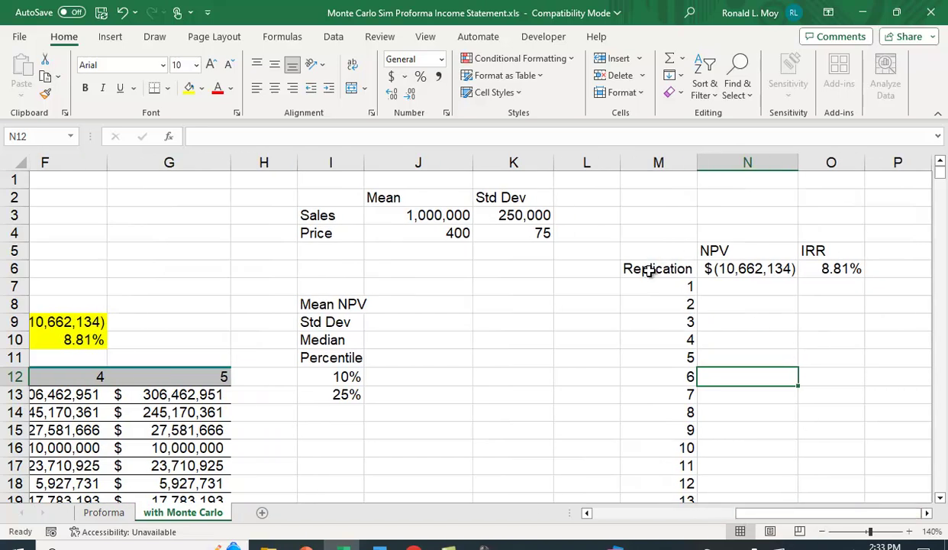
drag(631, 265, 817, 269)
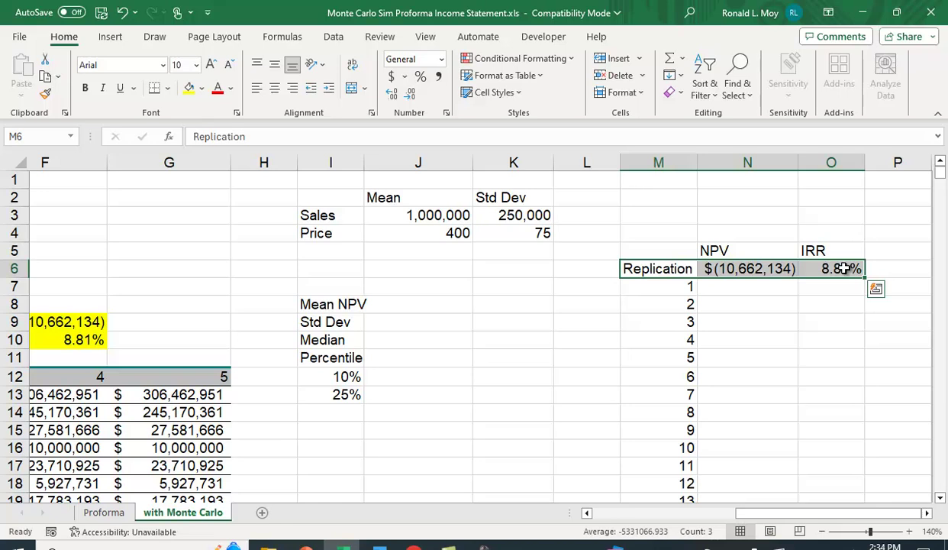
key(ctrl+shift+Down)
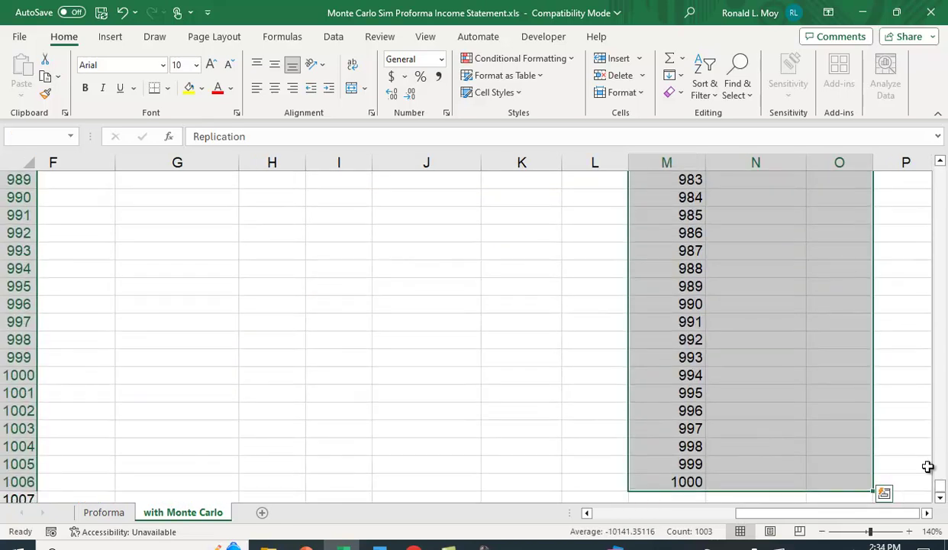
drag(940, 487, 901, 169)
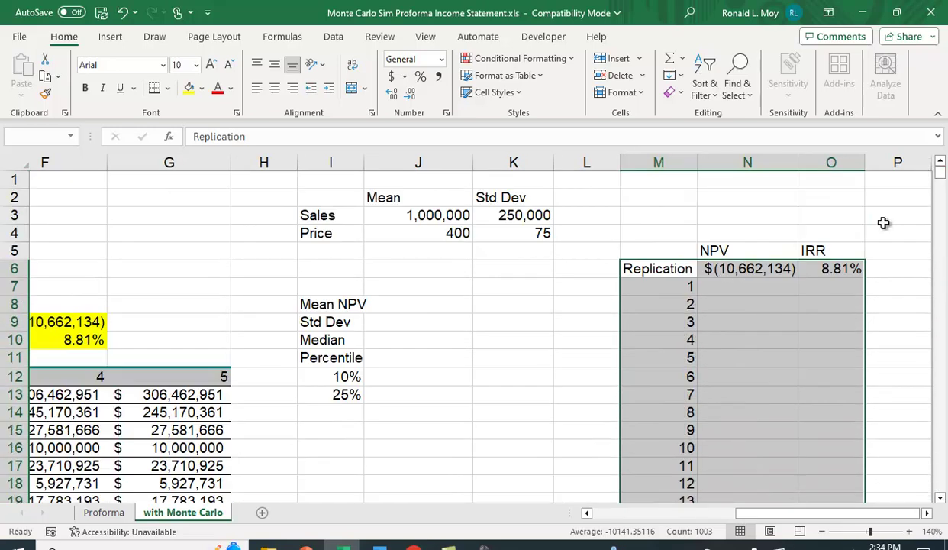
click(332, 37)
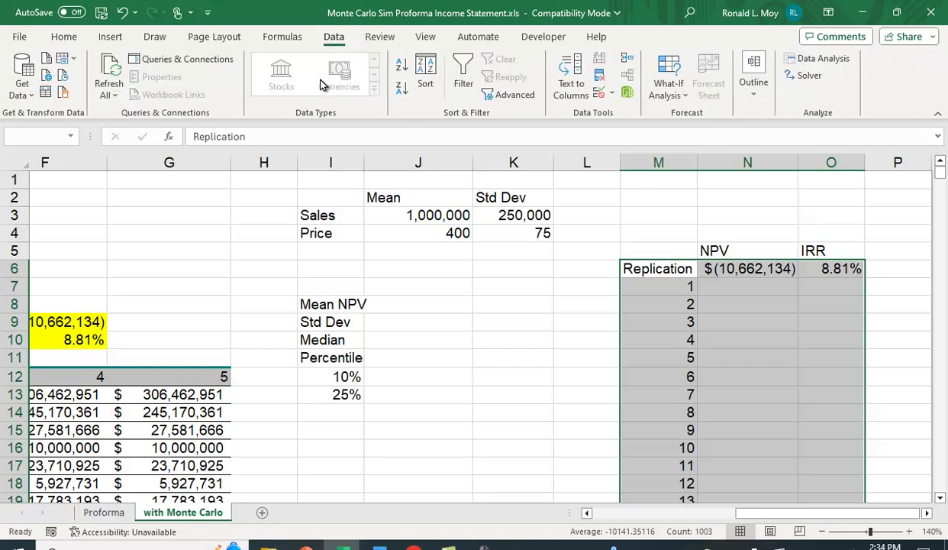
click(668, 85)
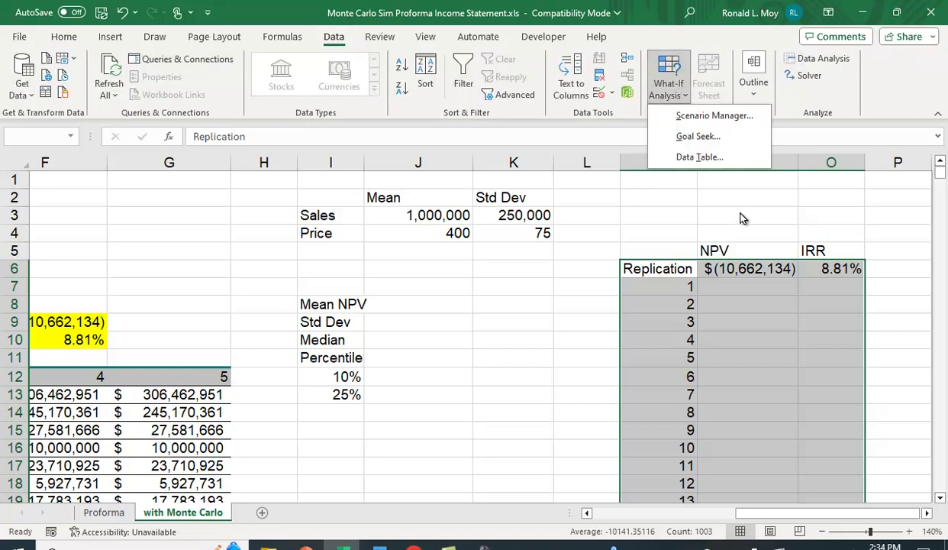
click(699, 157)
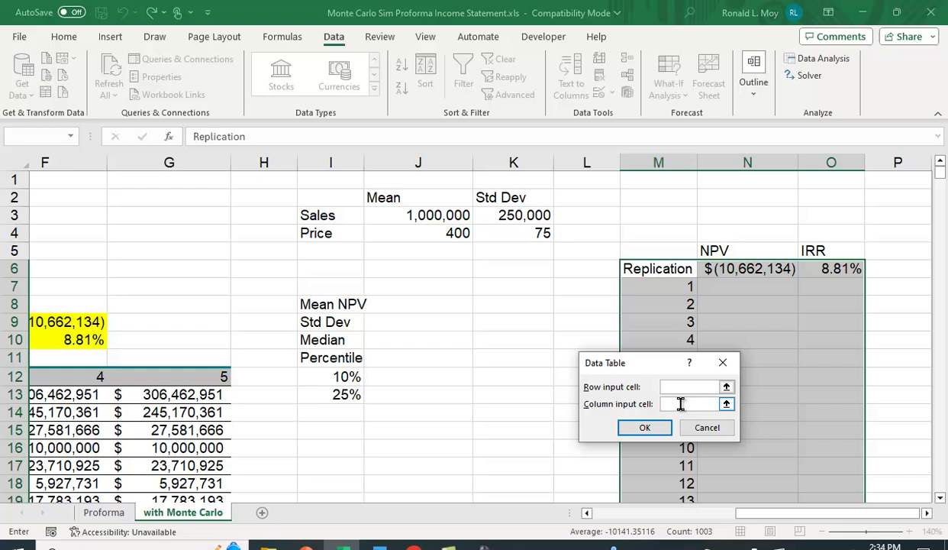
click(673, 406)
click(900, 233)
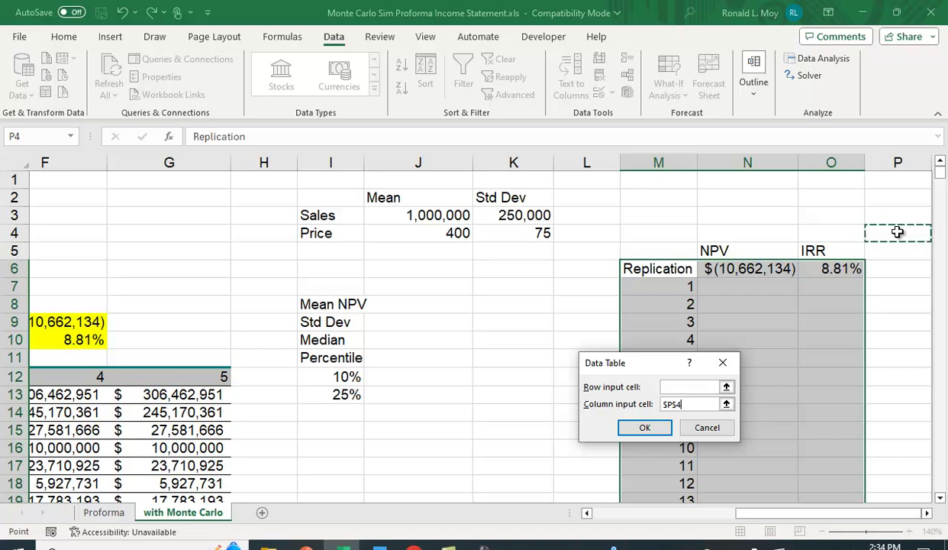
click(645, 429)
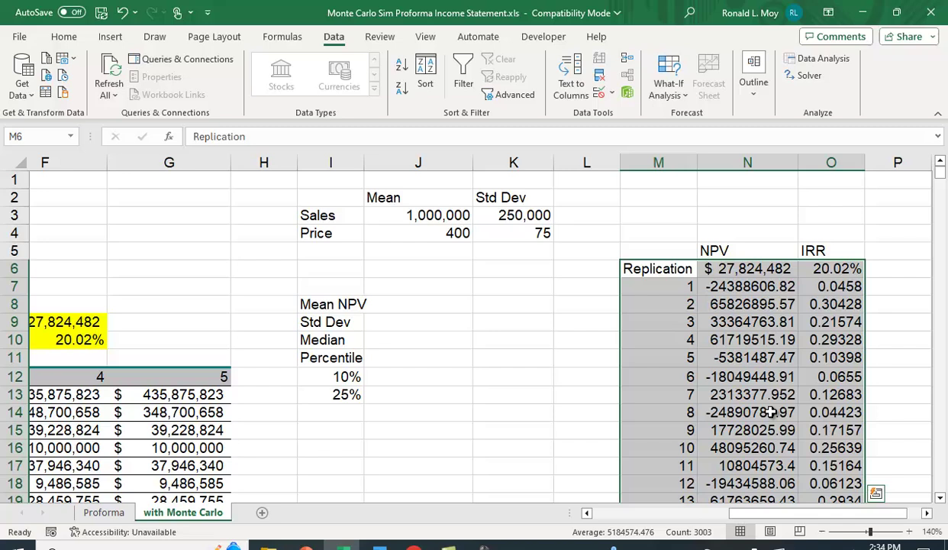
- Format the simulated NPV results in N7:N1006 as accounting currency with no decimal places
click(716, 284)
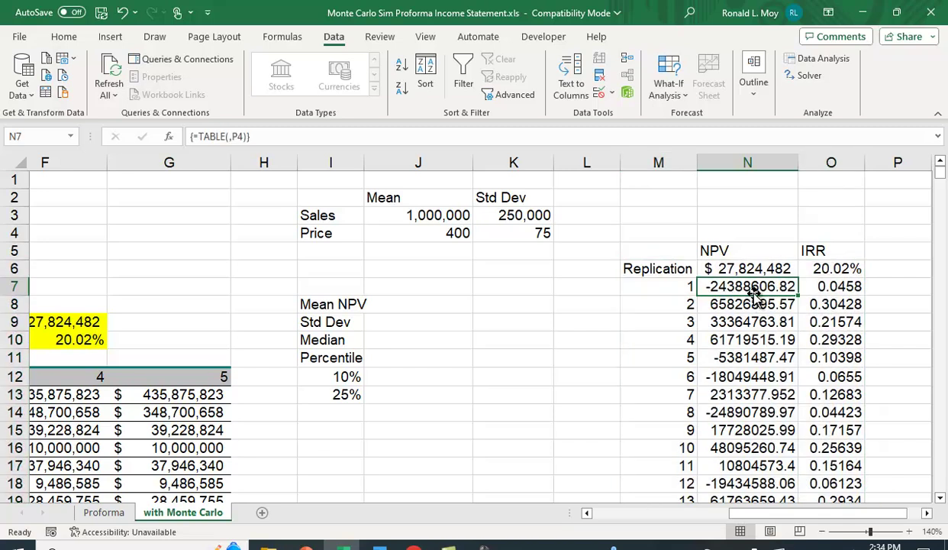
key(ctrl+shift+Down)
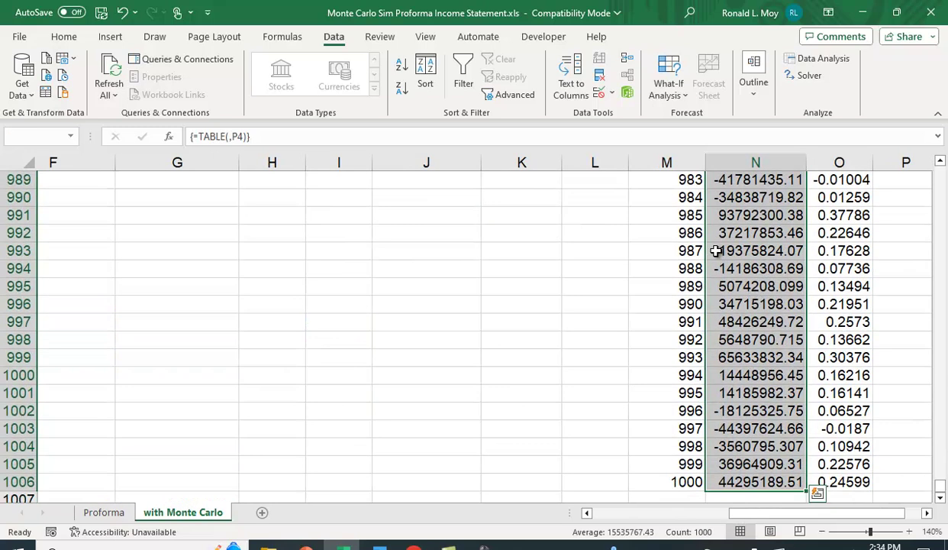
click(63, 36)
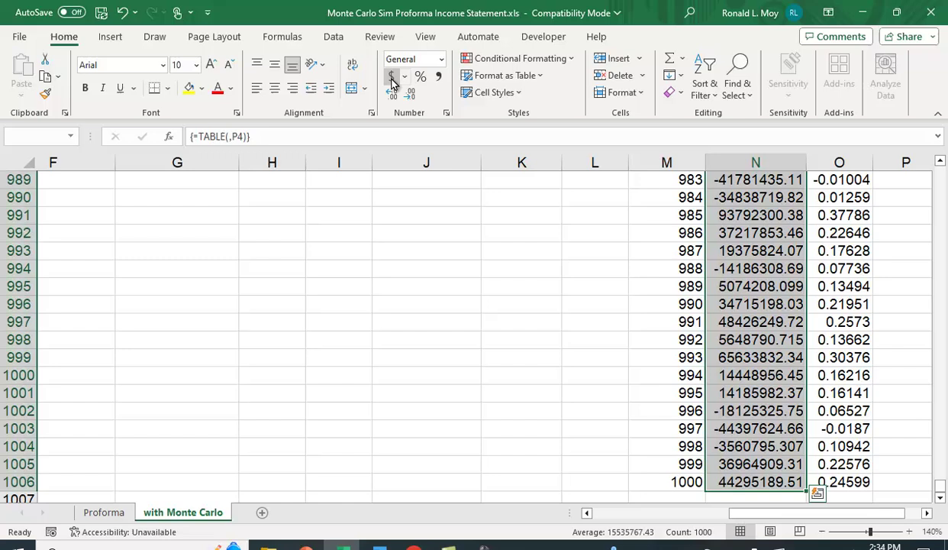
click(391, 77)
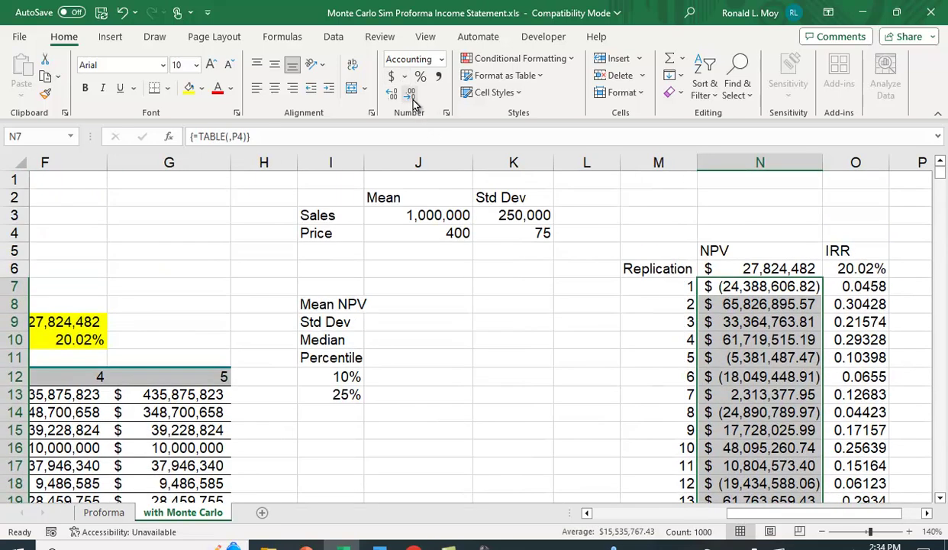
click(411, 97)
click(410, 97)
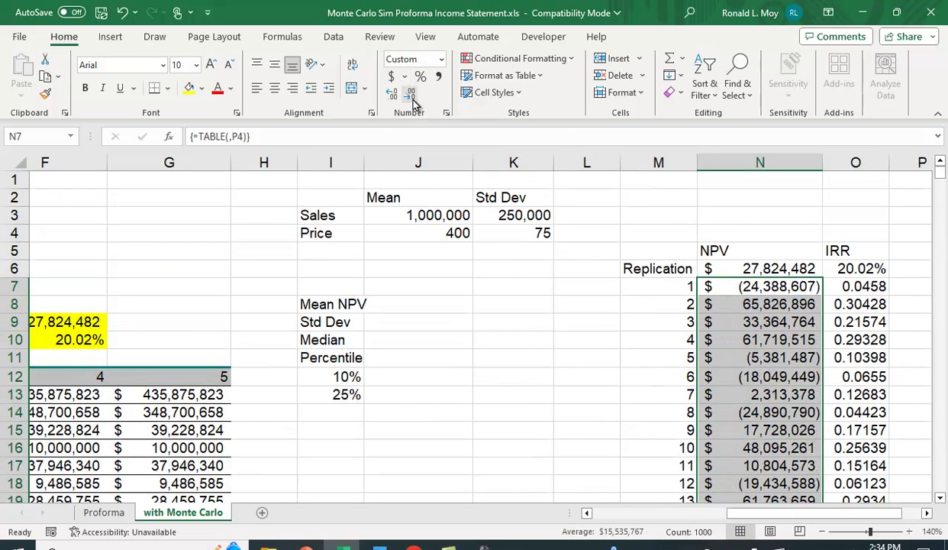
- Format the simulated IRR results in O7:O1006 as percentages with two decimal places
click(868, 290)
key(ctrl+shift+Down)
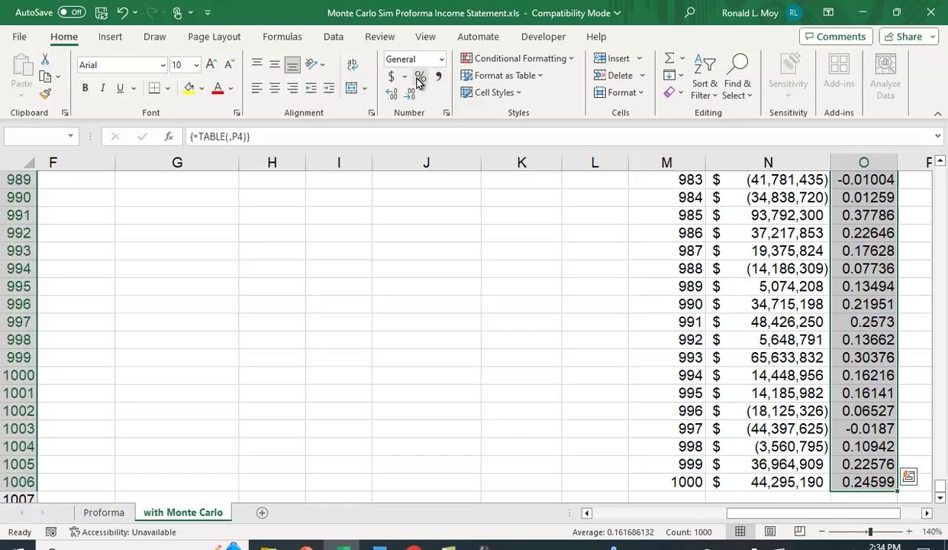
click(419, 76)
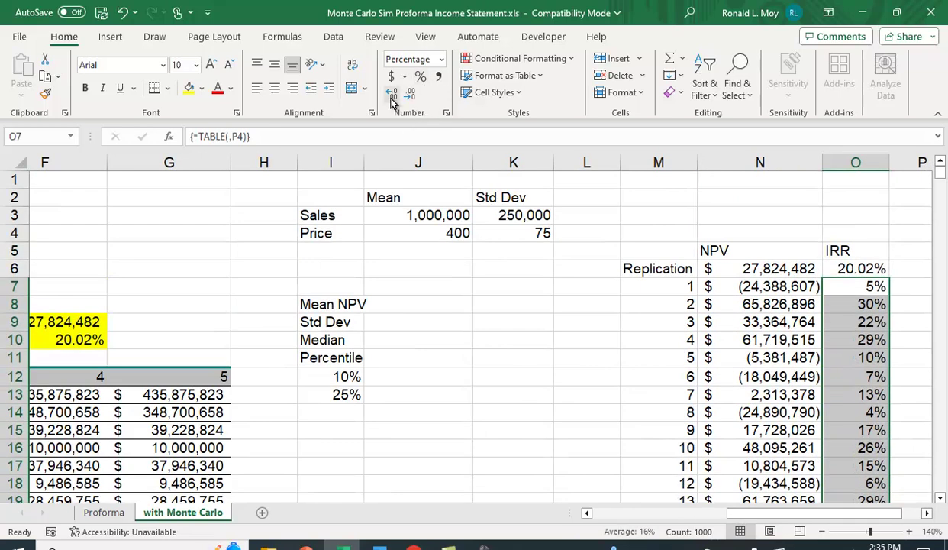
click(391, 93)
click(390, 93)
click(863, 215)
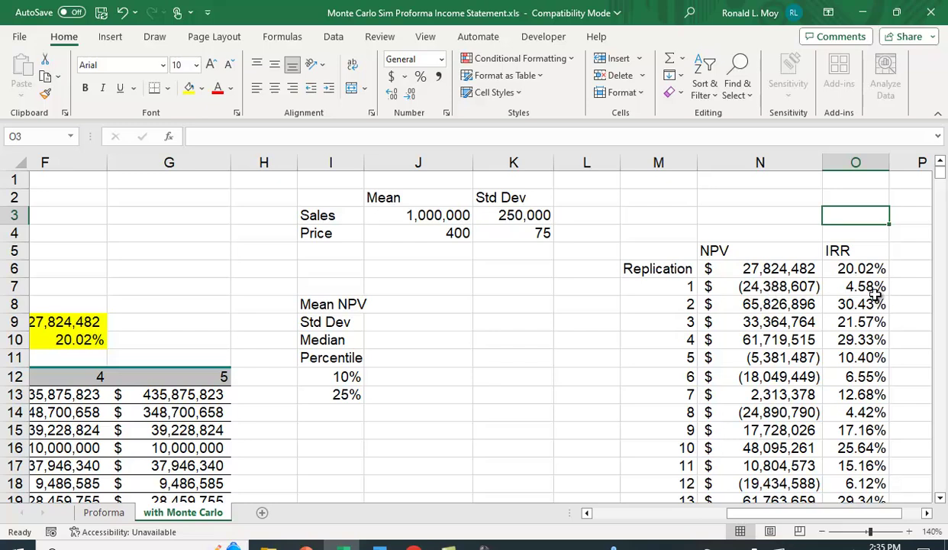
click(794, 305)
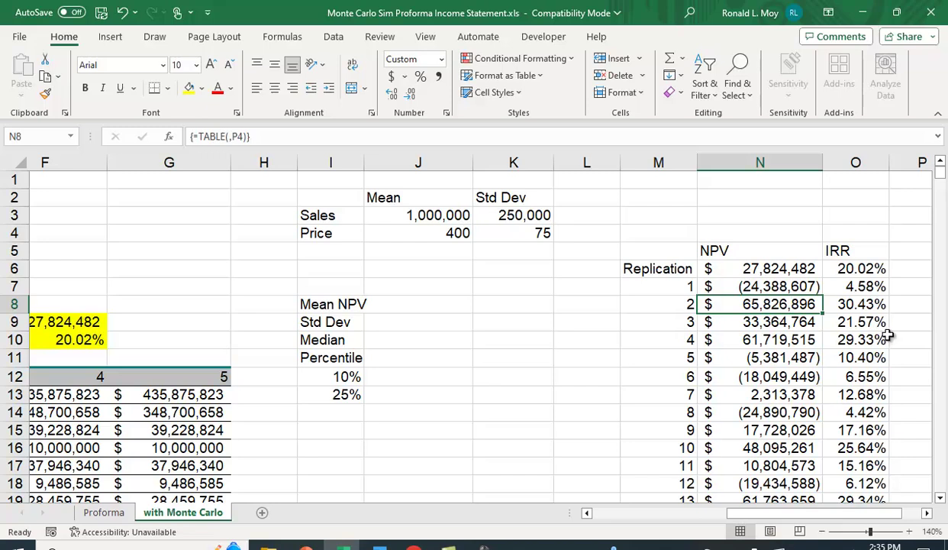
click(838, 297)
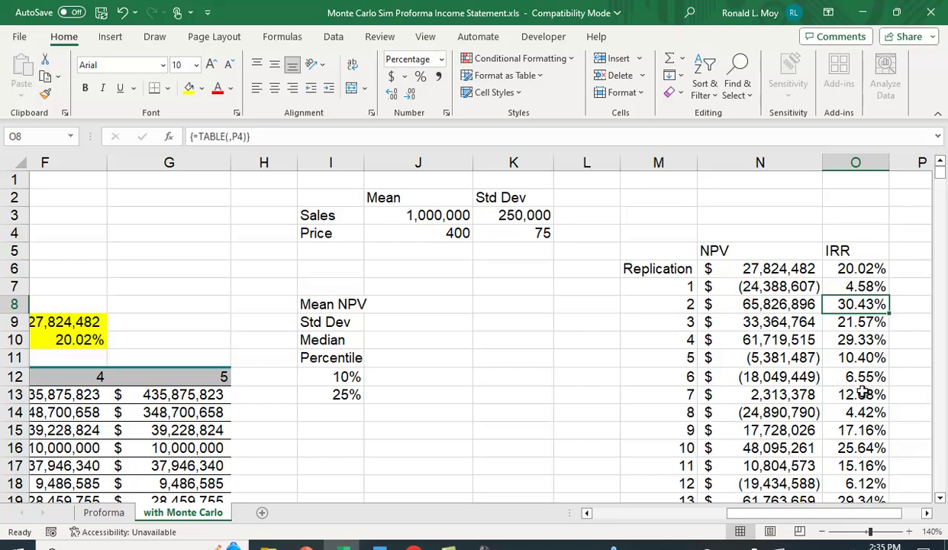
scroll(870, 381, down, 1)
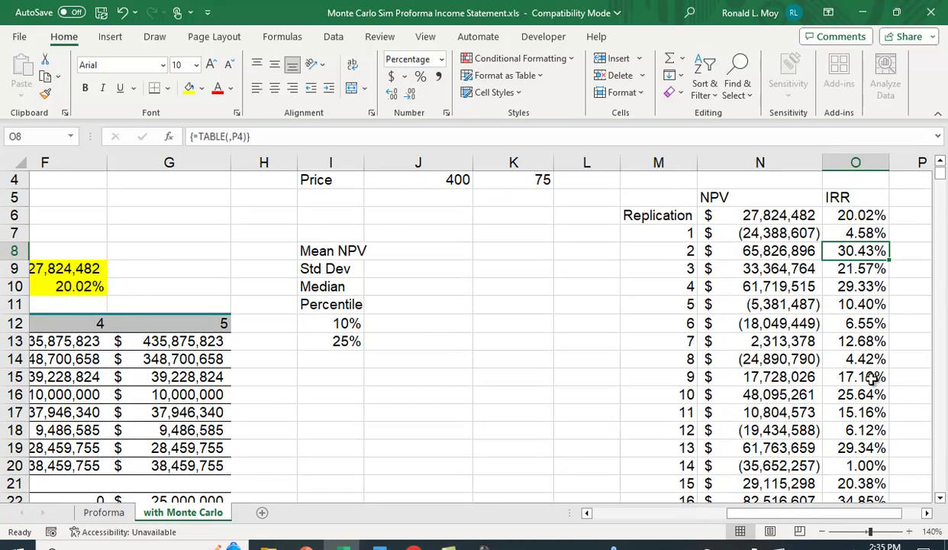
scroll(851, 385, up, 1)
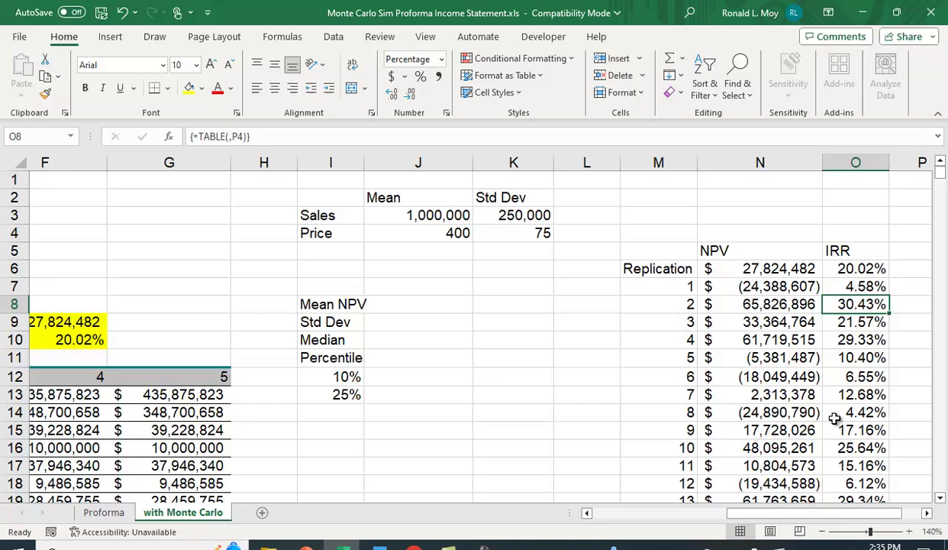
- Widen column I to fit its labels and calculate the mean NPV in J8 with =AVERAGE(N7:N1006)
drag(365, 162, 371, 163)
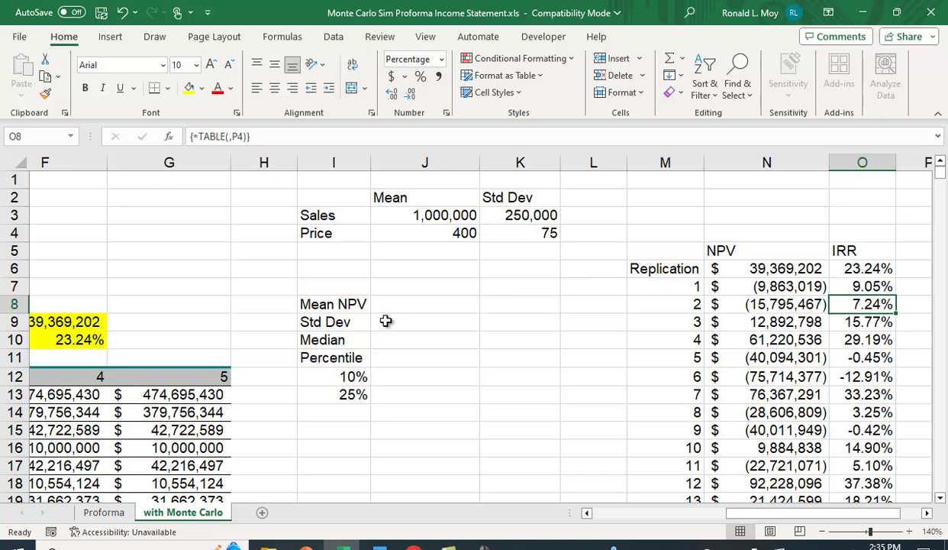
click(410, 306)
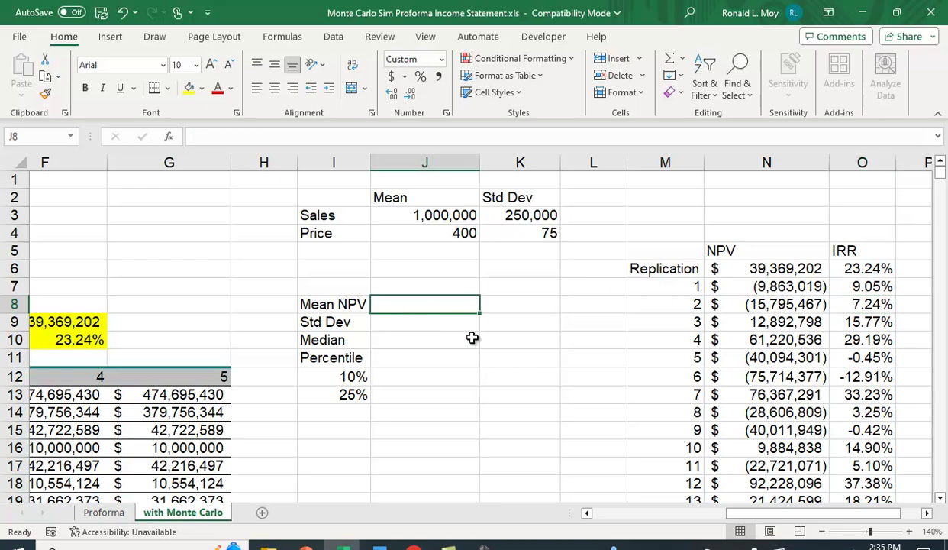
text(=average)
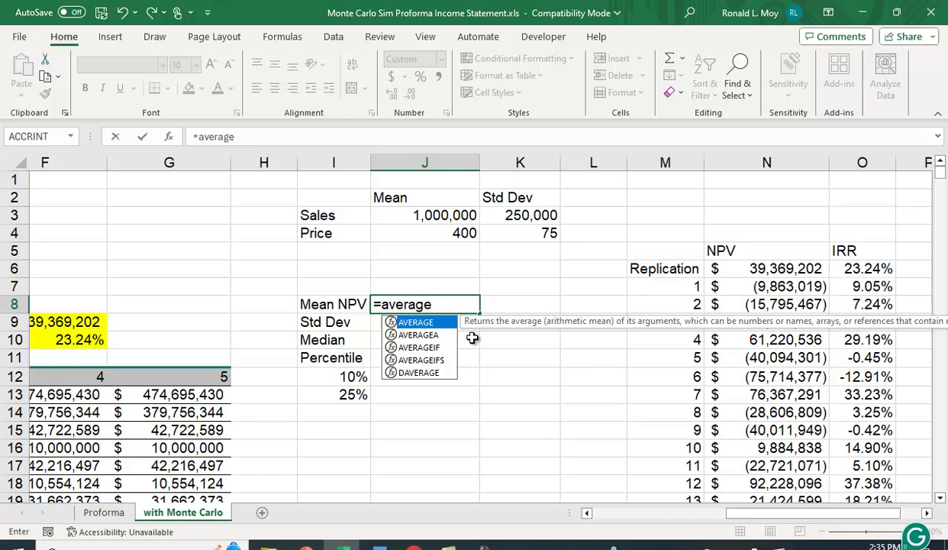
text(()
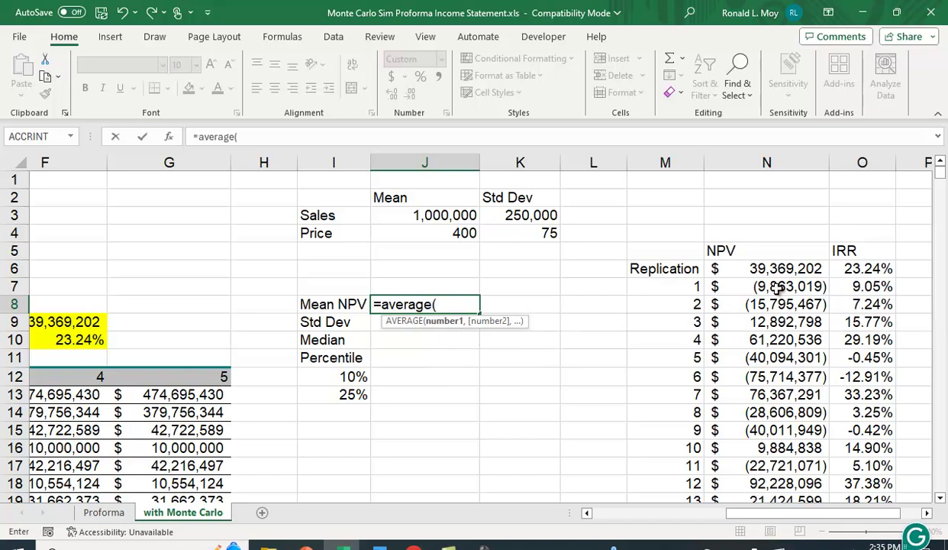
click(775, 288)
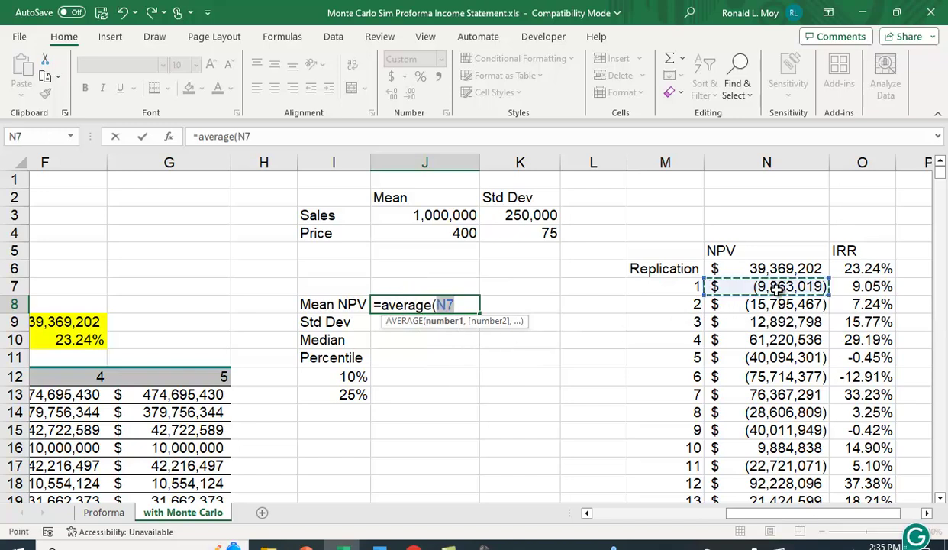
key(ctrl+shift+Down)
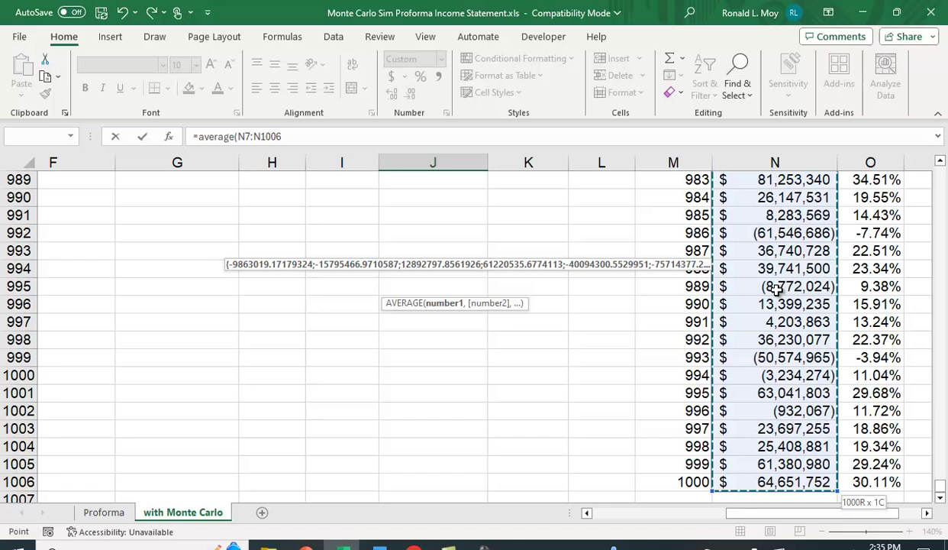
text())
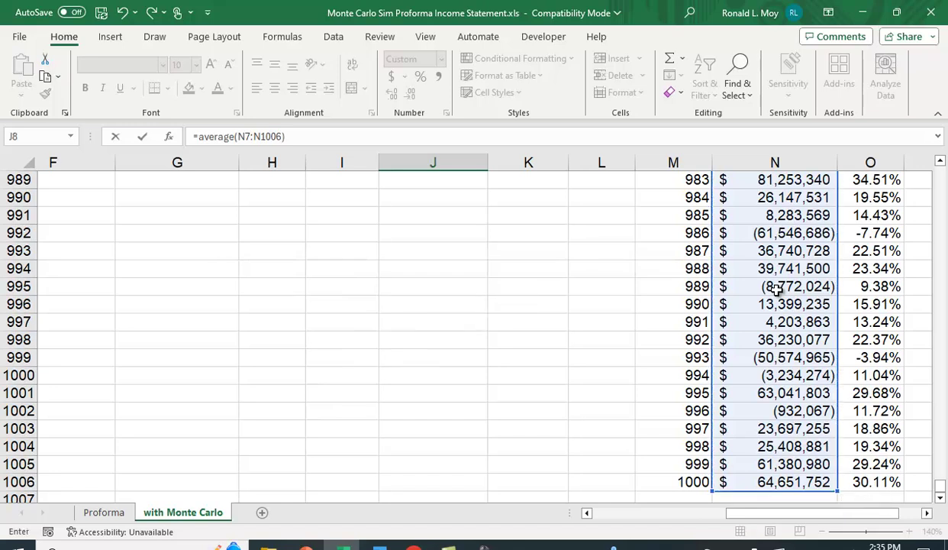
key(Return)
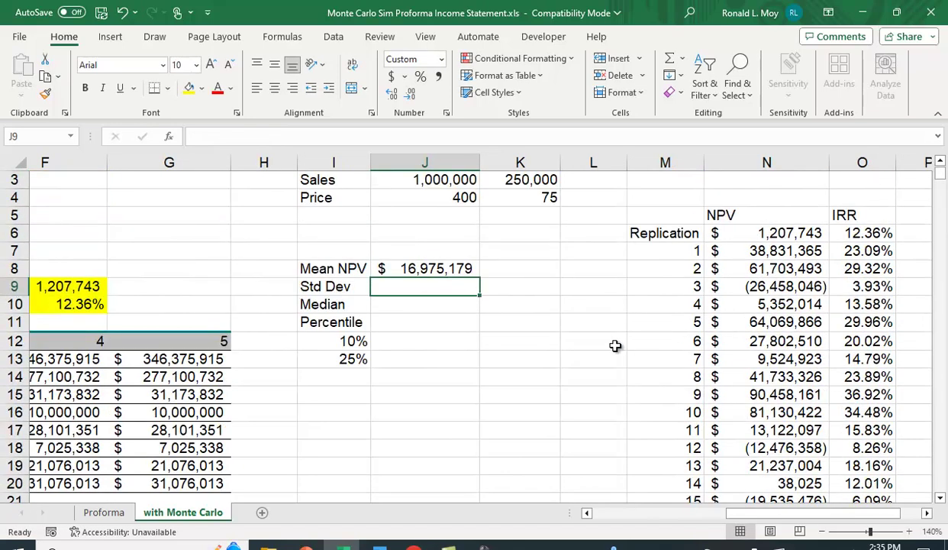
click(441, 266)
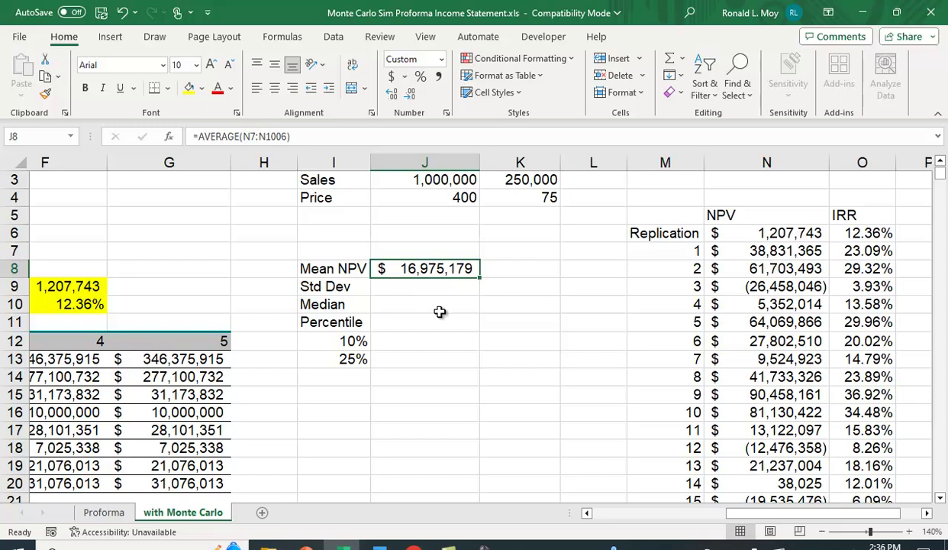
- Calculate the standard deviation of the simulated NPVs in J9 with STDEV over N7:N1006
click(421, 290)
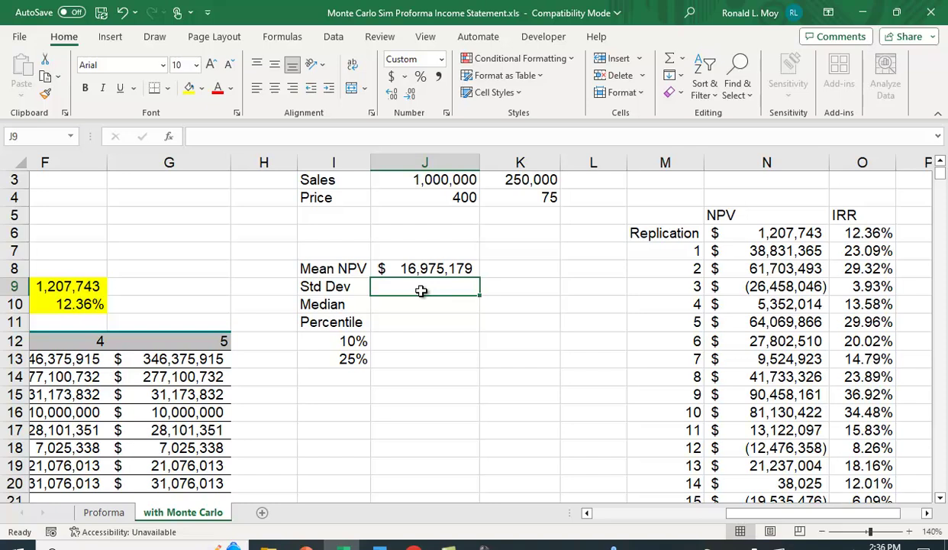
text(=stdev)
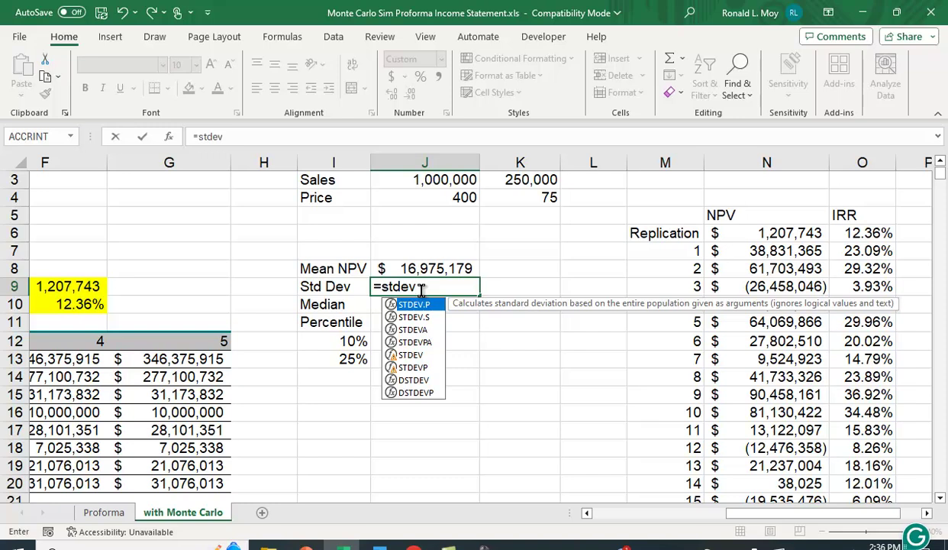
text(()
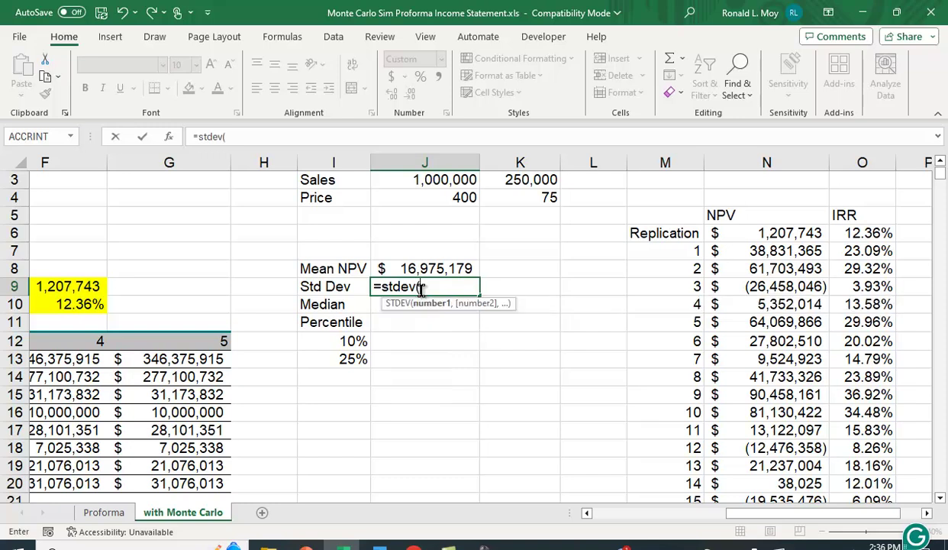
click(754, 249)
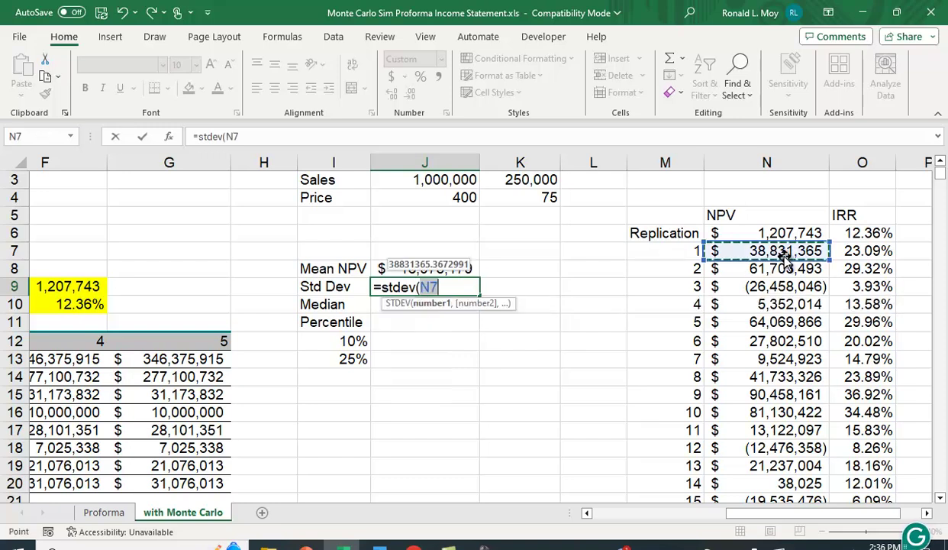
key(ctrl+shift+Down)
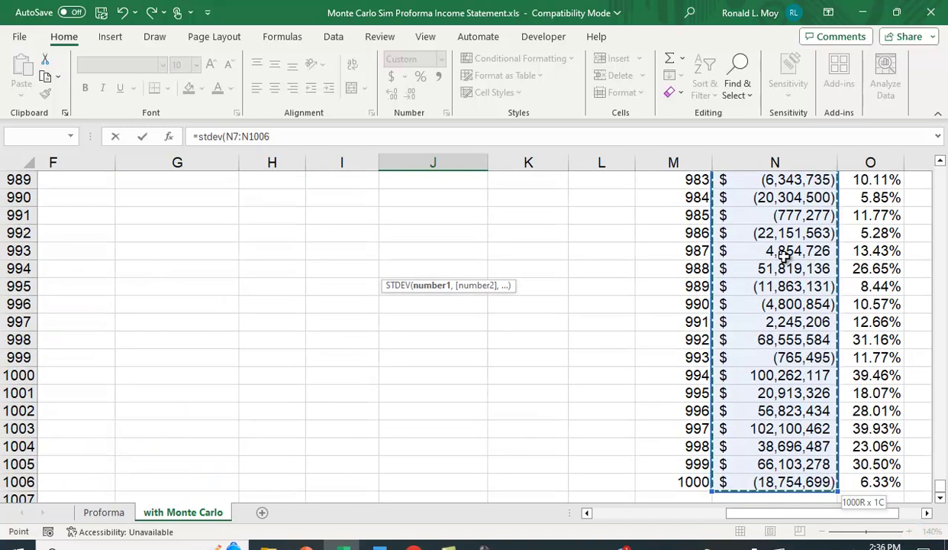
key(Return)
- Calculate the median of the simulated NPVs in J10 with MEDIAN over N7:N1006
scroll(568, 311, up, 2)
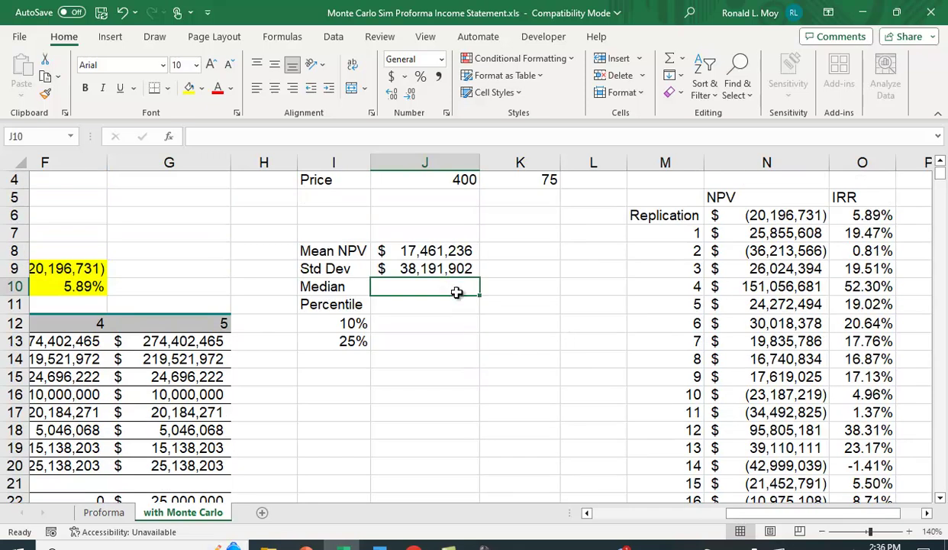
text(=m)
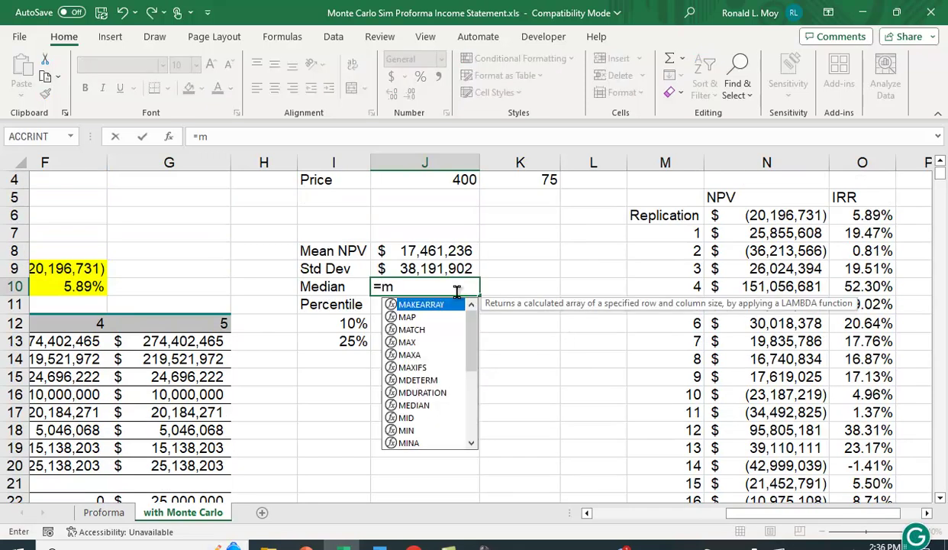
text(edian()
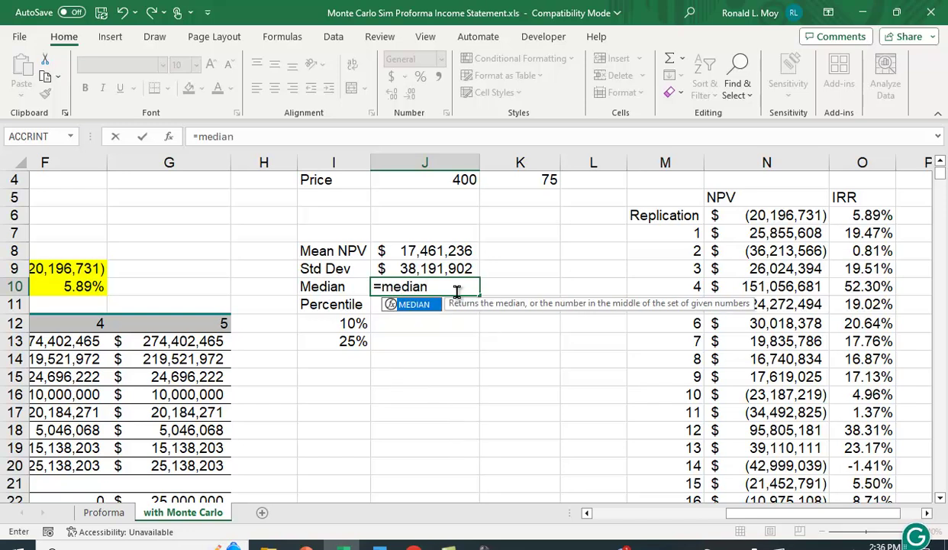
click(779, 233)
key(ctrl+shift+Down)
text())
key(Return)
- Calculate the 10% percentile of the simulated NPVs in J12 with =PERCENTILE.INC(N7:N1006,I12)
scroll(527, 290, up, 2)
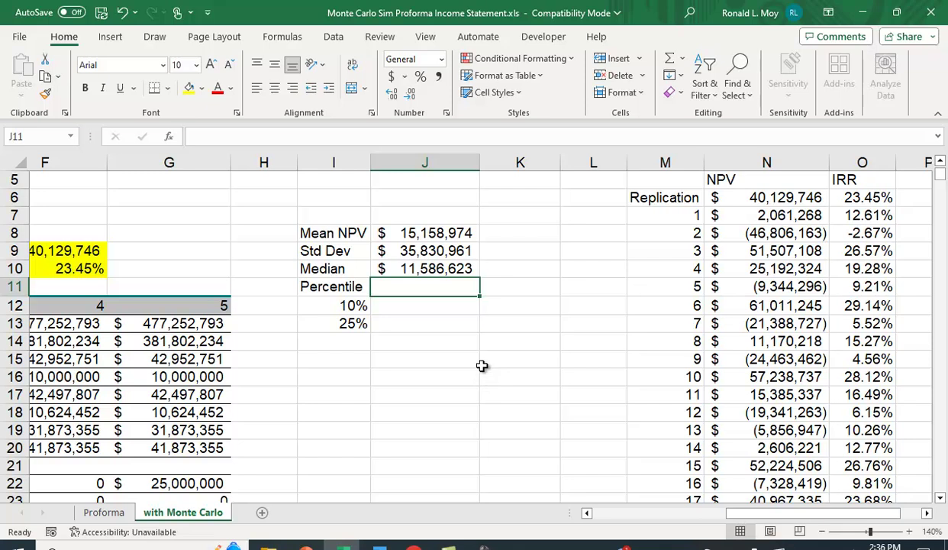
click(410, 312)
text(=percen)
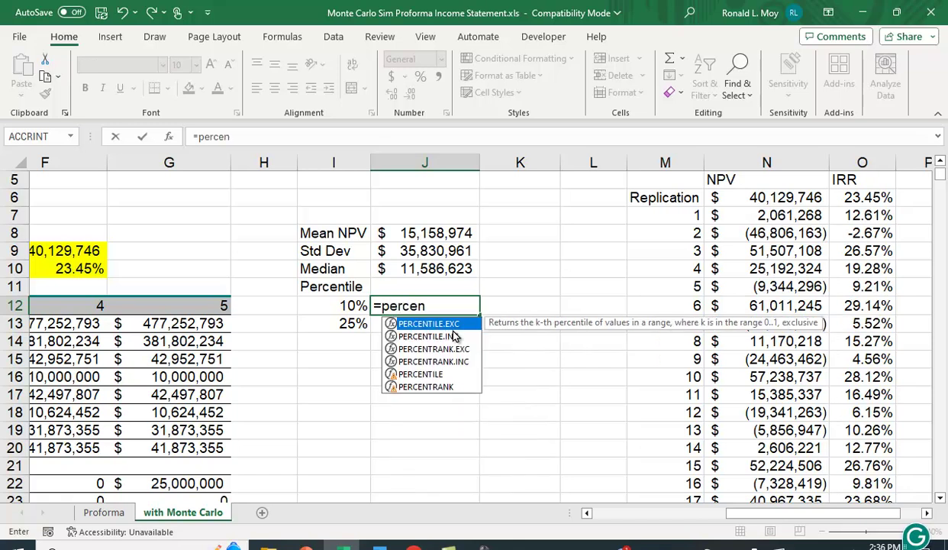
text(tile)
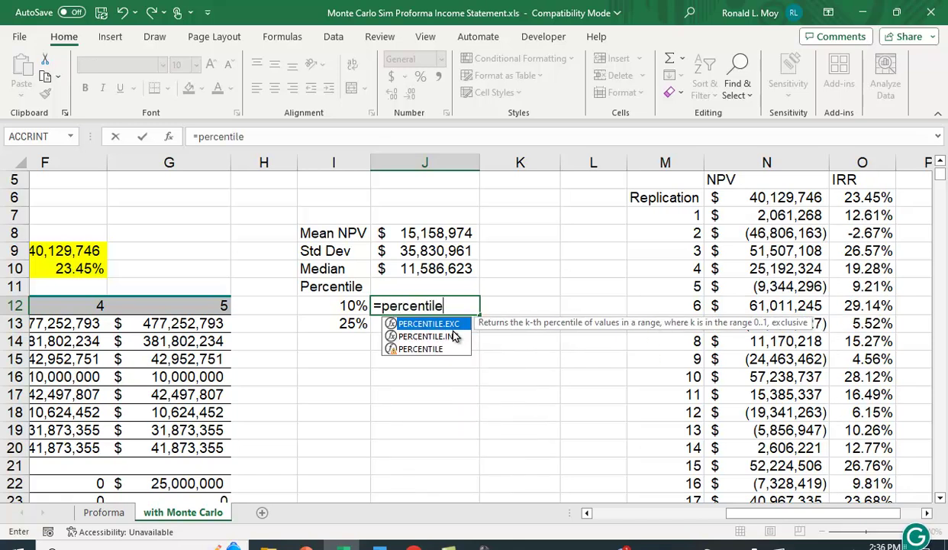
text(.inc)
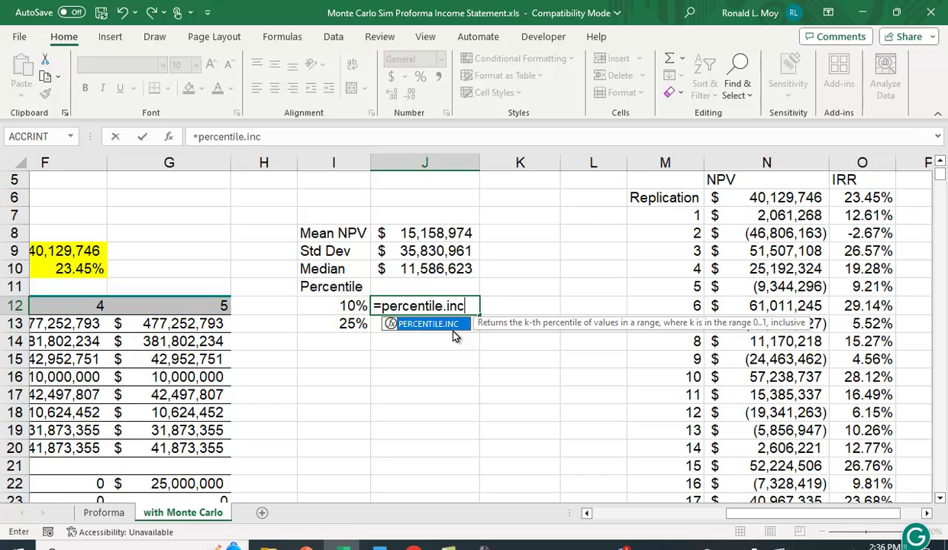
text(()
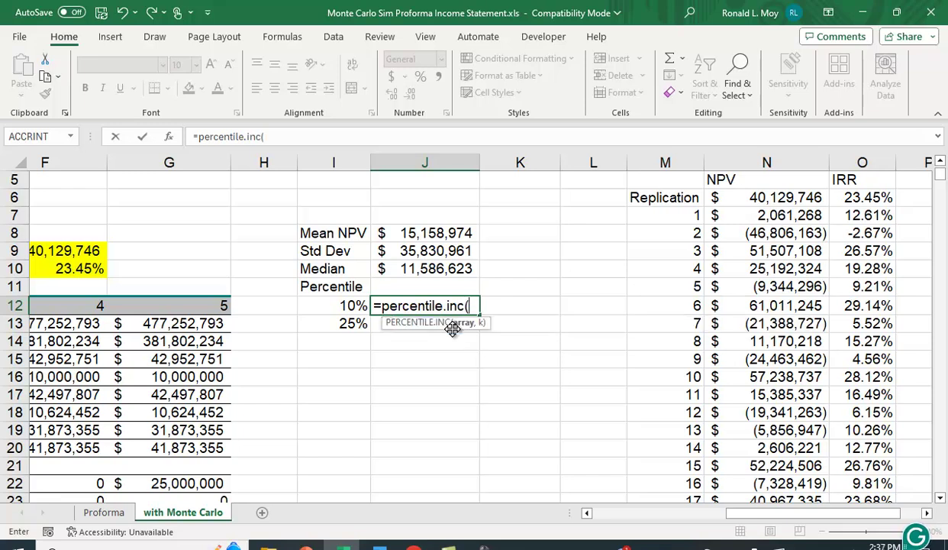
click(801, 217)
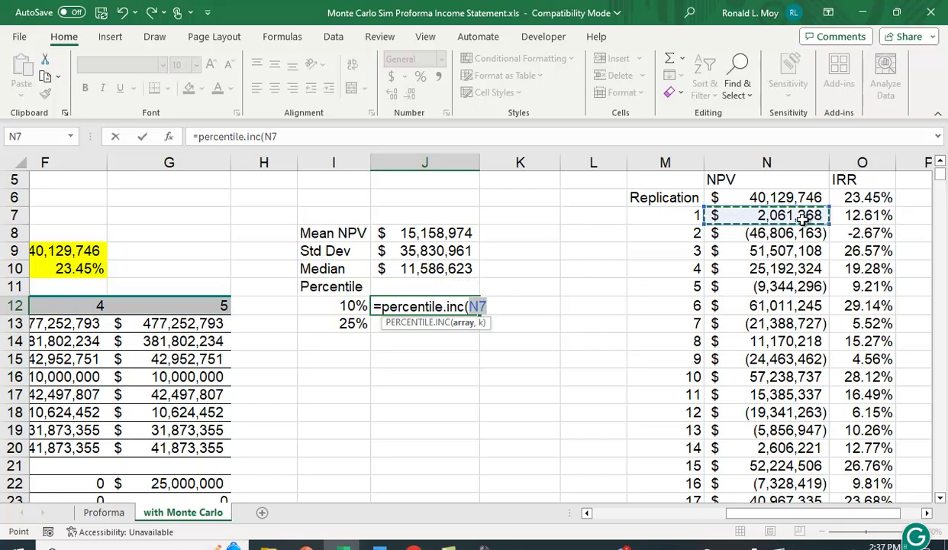
key(ctrl+shift+Down)
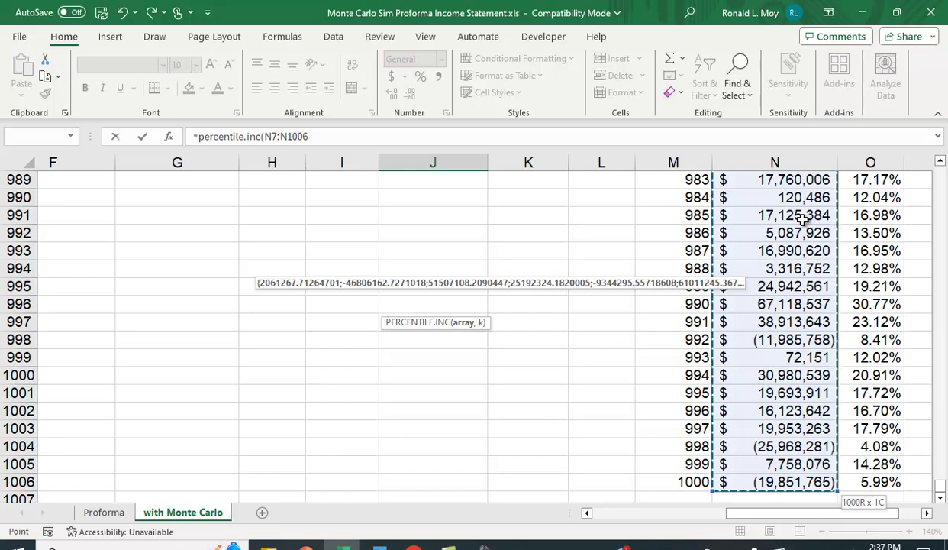
text(,)
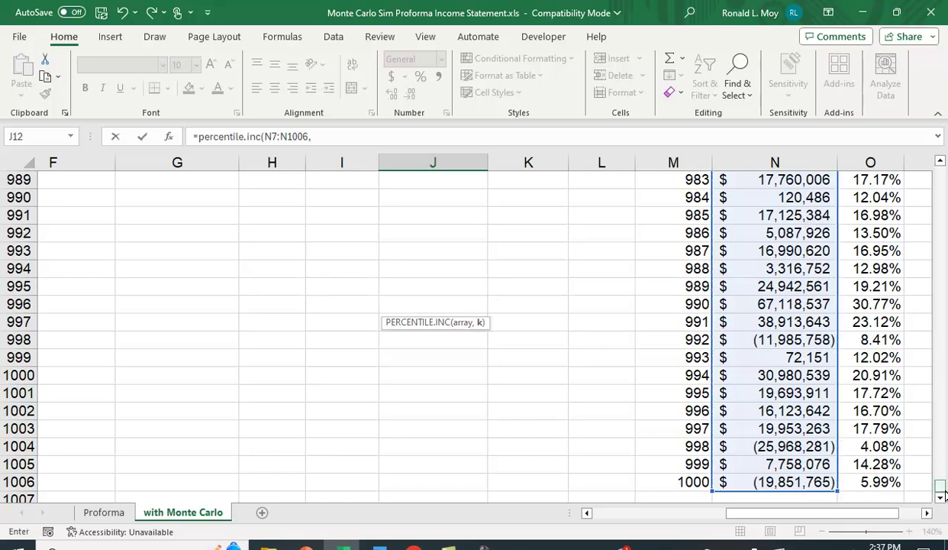
drag(942, 490, 942, 187)
scroll(944, 216, up, 2)
scroll(658, 239, up, 2)
click(394, 299)
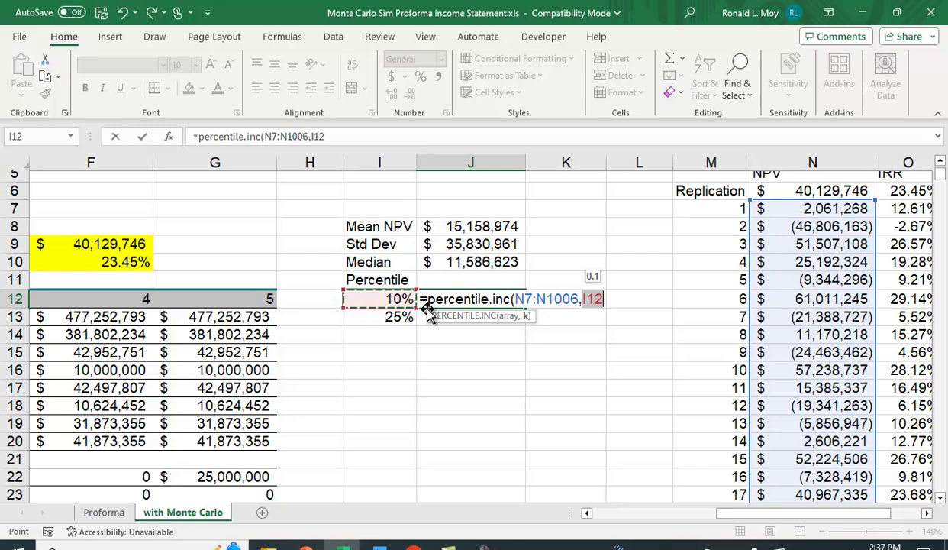
text())
key(Return)
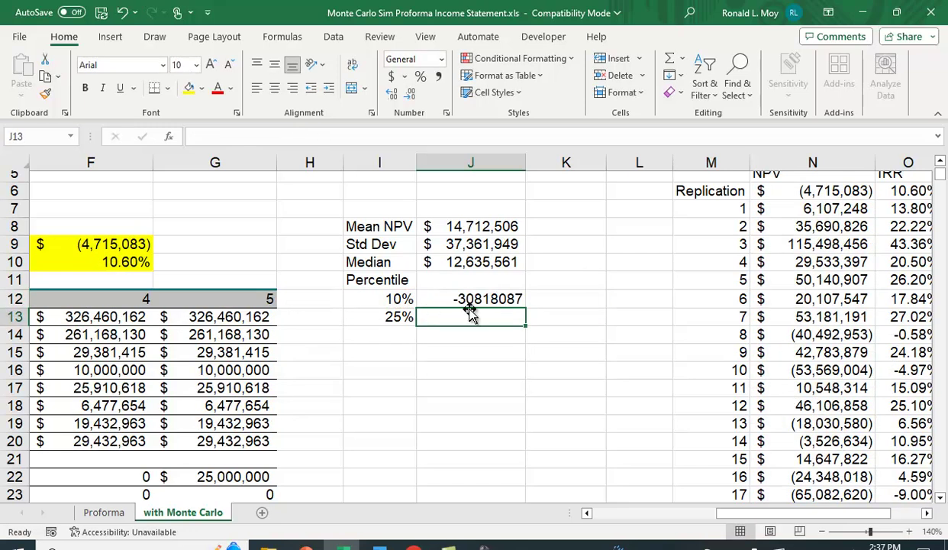
- Fill the percentile formula from J12 down to J13 and format both cells as accounting dollars without decimals
click(496, 300)
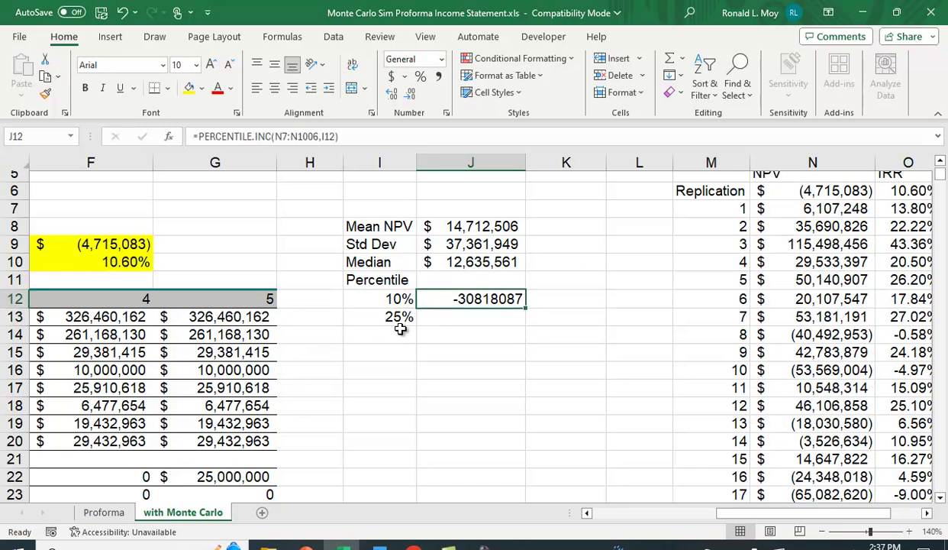
drag(527, 307, 526, 325)
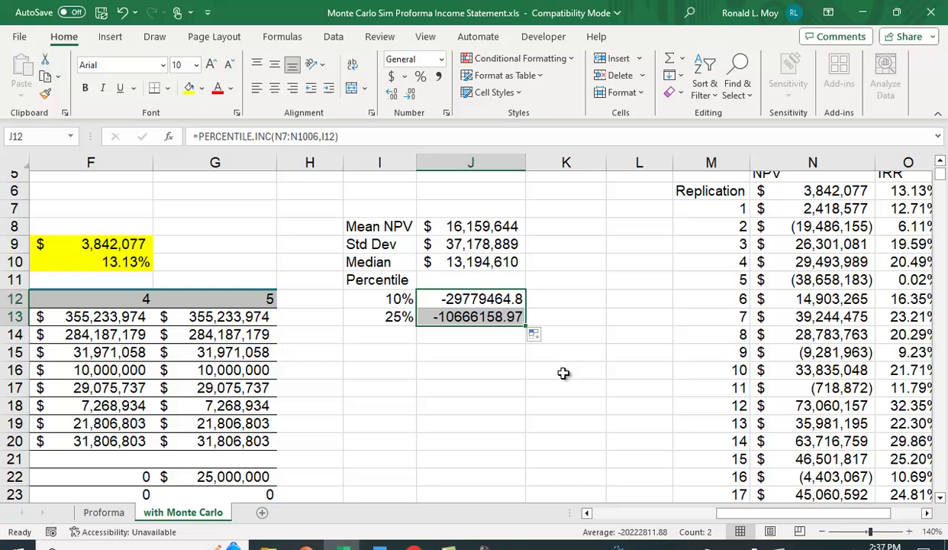
click(461, 300)
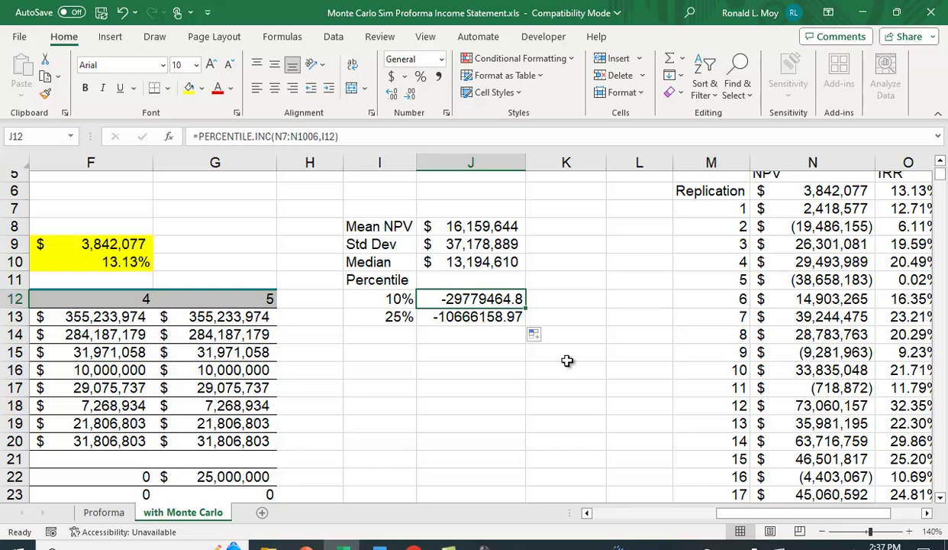
drag(457, 291, 472, 313)
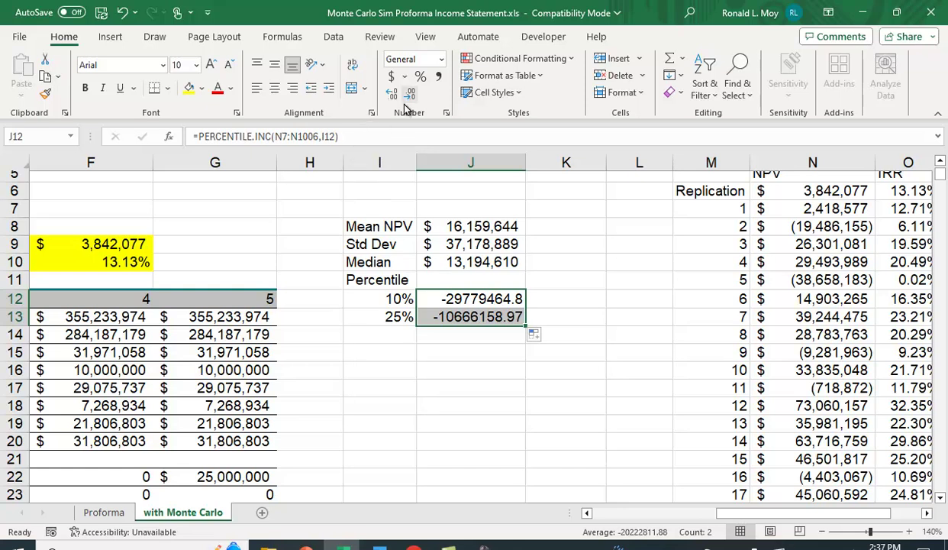
click(392, 77)
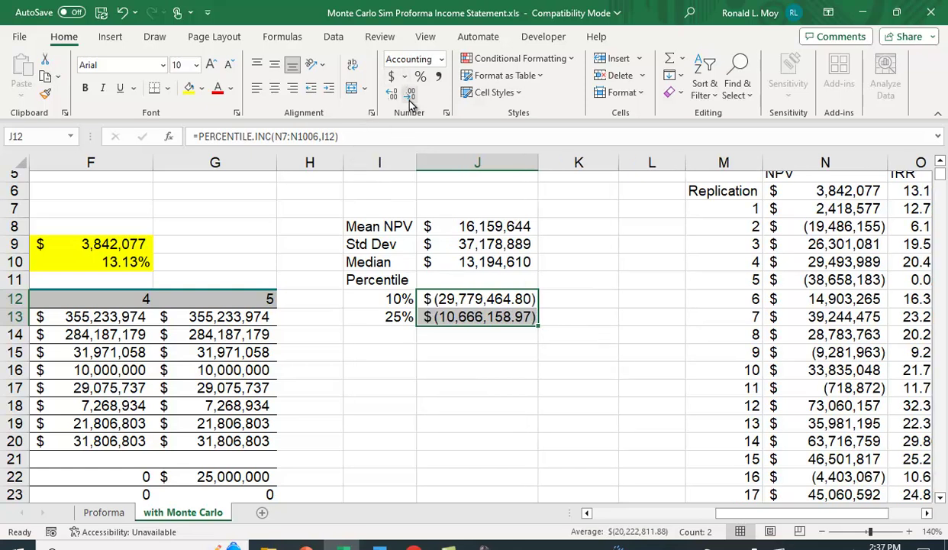
click(407, 96)
click(407, 96)
click(648, 297)
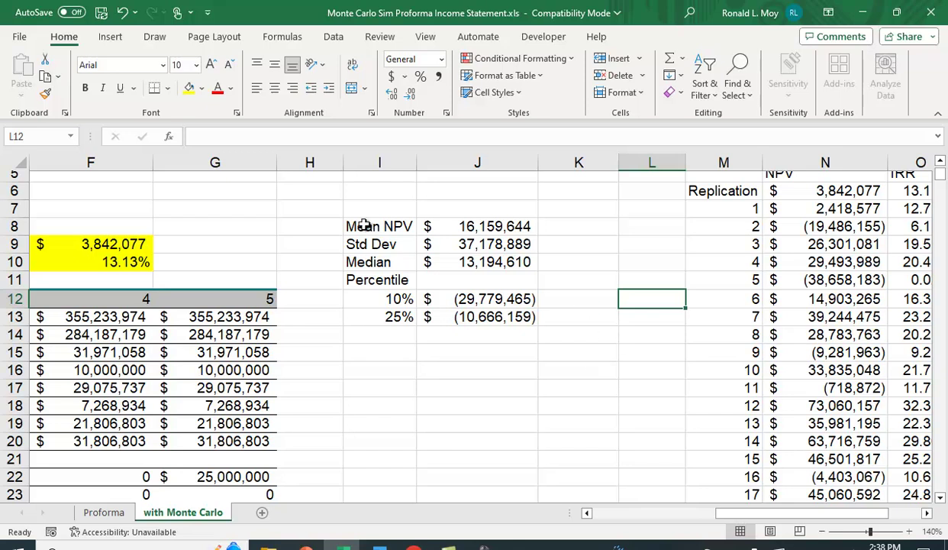
- Copy the statistic labels in I8:I13 and paste them into I15:I20 for a second summary block
drag(364, 223, 372, 316)
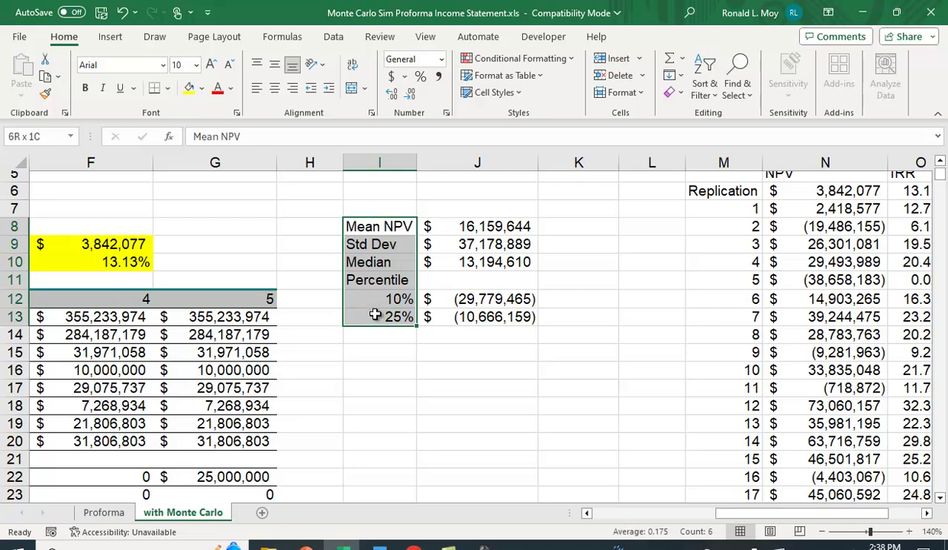
right_click(365, 256)
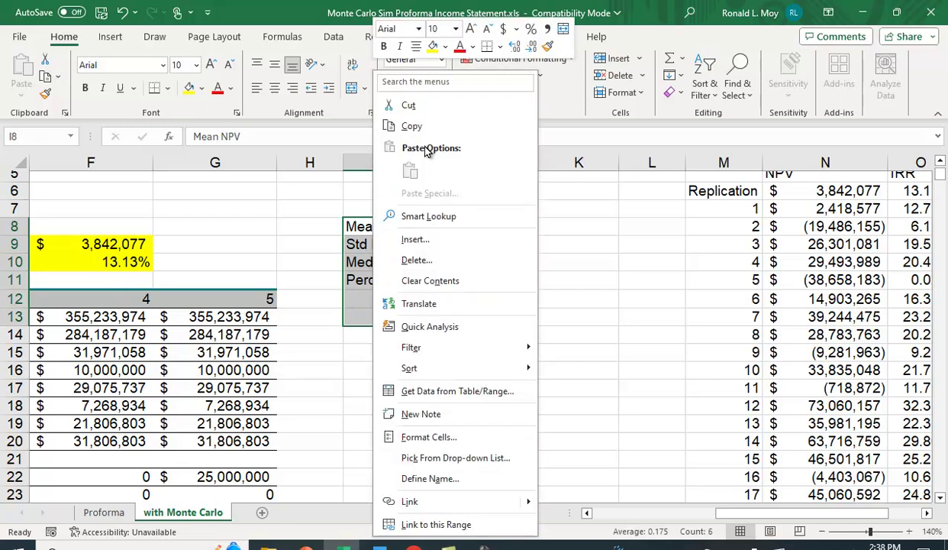
click(414, 126)
click(374, 350)
right_click(379, 352)
click(413, 193)
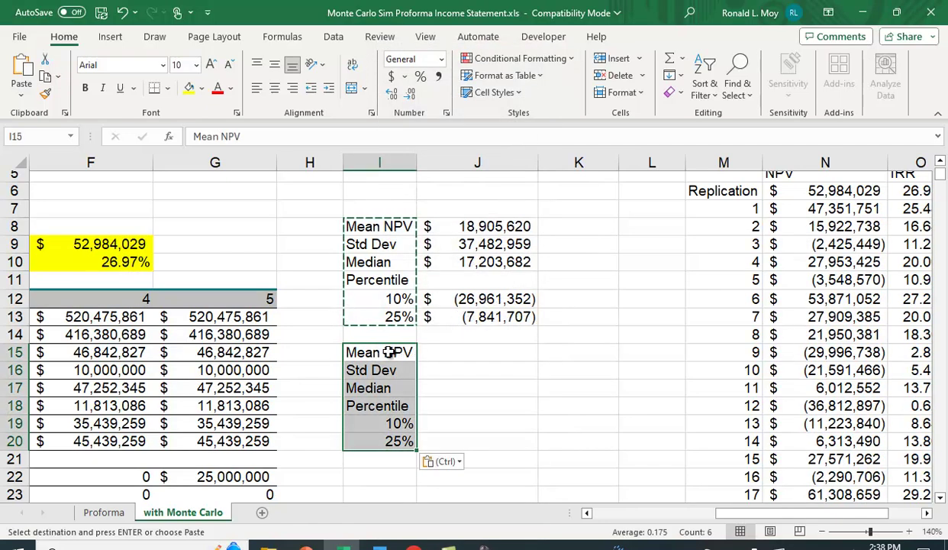
- Change the copied label in I15 to Mean IRR
click(389, 352)
click(322, 138)
key(BackSpace)
key(BackSpace)
key(BackSpace)
key(BackSpace)
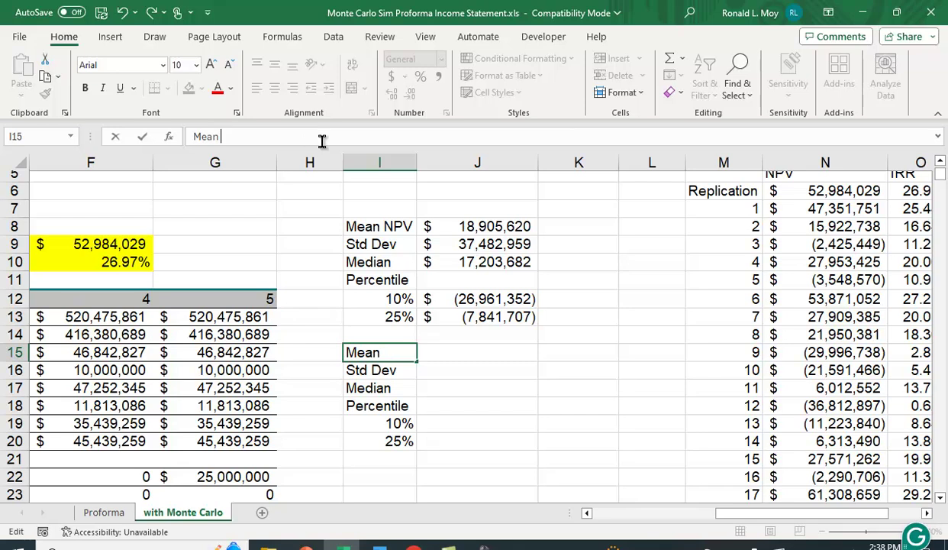
text(IRR)
key(Return)
- Calculate the mean of the simulated IRRs in J15 with AVERAGE over O7:O1006
click(470, 355)
text(=average()
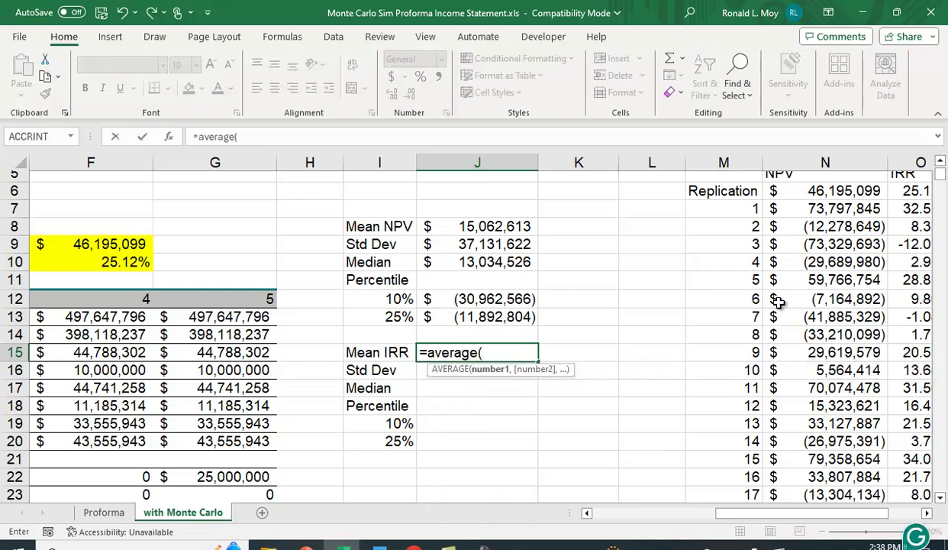
scroll(760, 290, up, 1)
scroll(759, 290, right, 1)
click(805, 262)
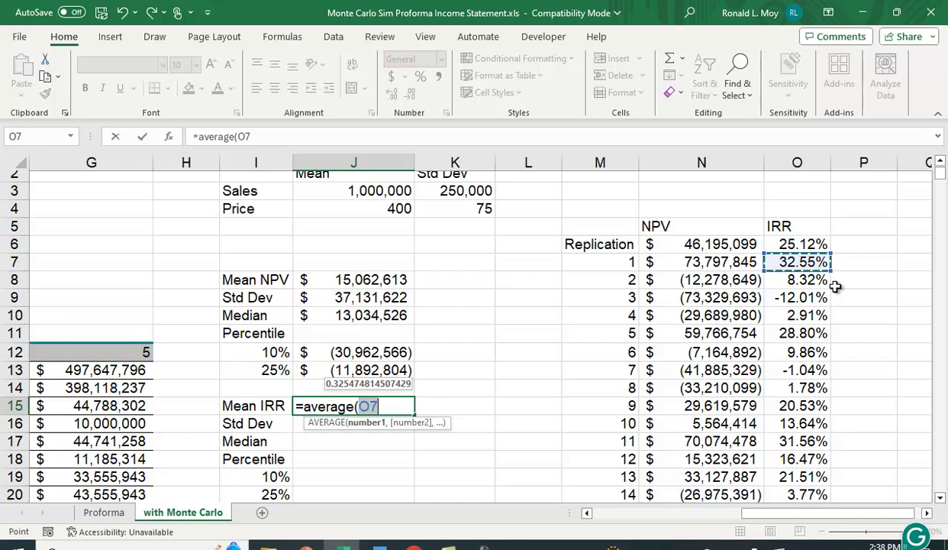
key(ctrl+shift+Down)
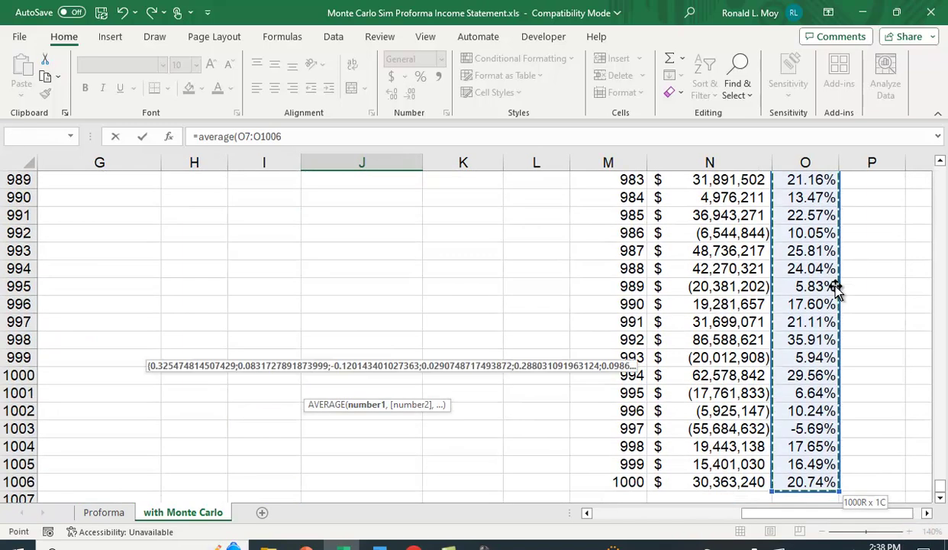
key(Return)
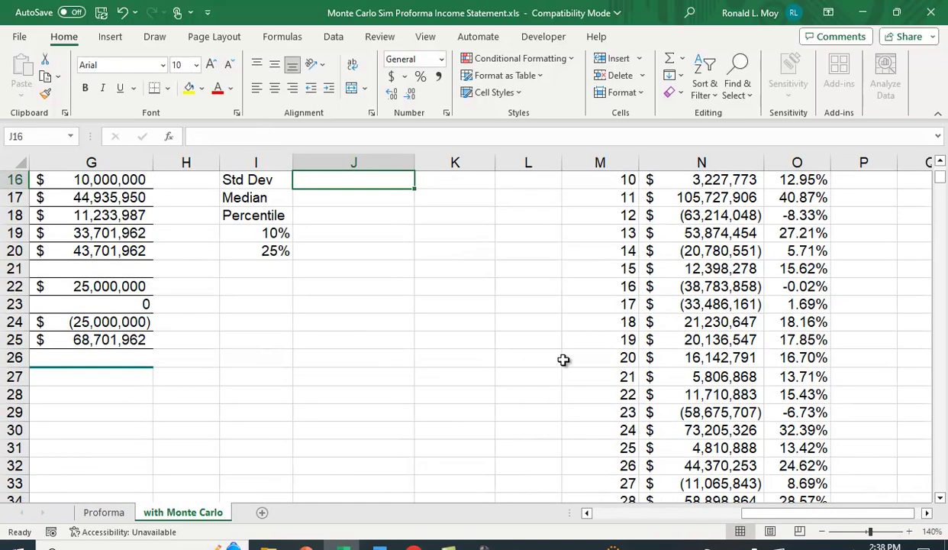
- Calculate the standard deviation of the simulated IRRs in J16 with STDEV over O7:O1006
scroll(529, 339, up, 1)
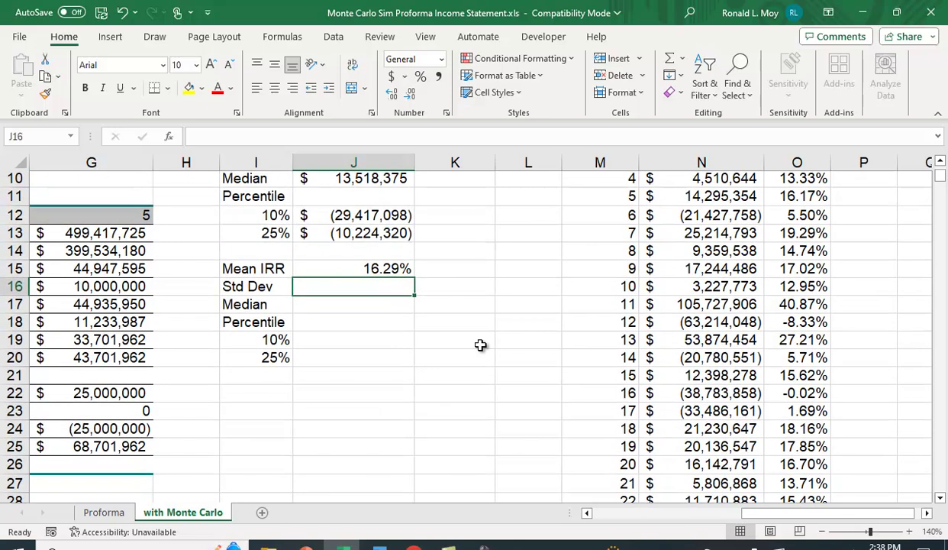
text(=)
text(stde)
key(BackSpace)
text(dev()
scroll(802, 222, up, 3)
click(814, 285)
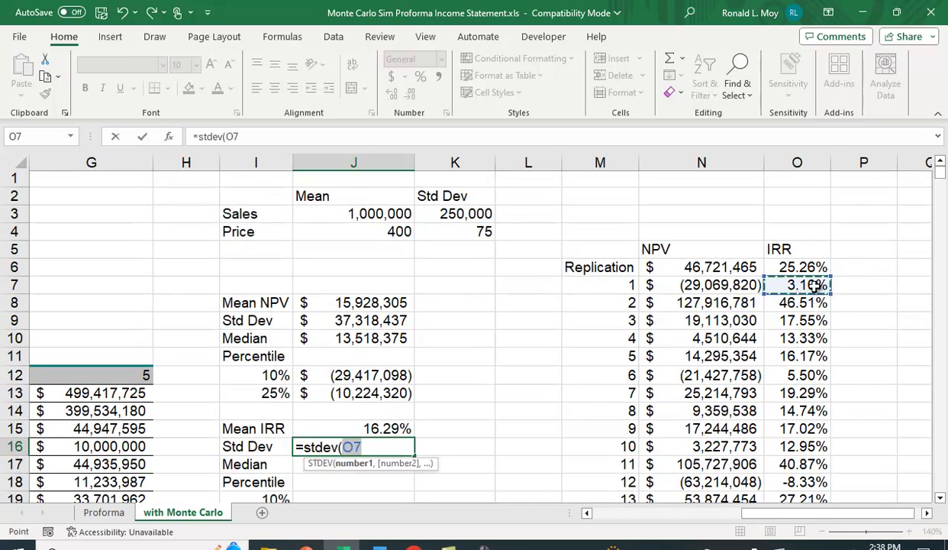
key(ctrl+shift+Down)
text())
key(Return)
- Format the IRR standard deviation in J16 as a percentage with two decimal places
scroll(582, 275, up, 2)
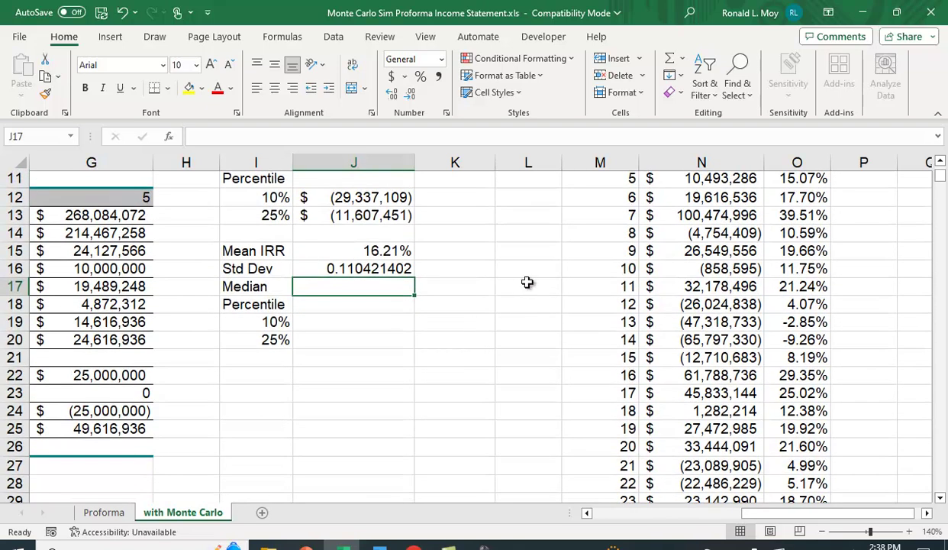
click(379, 270)
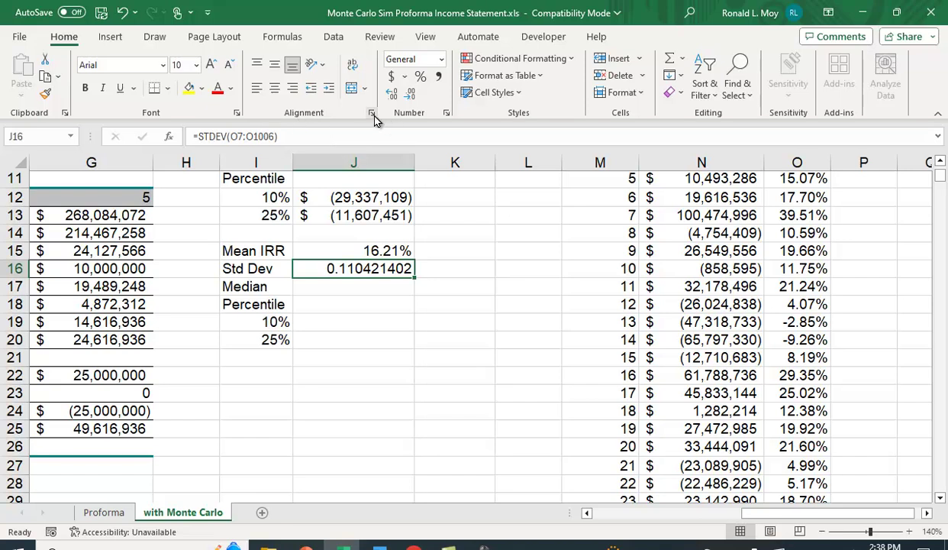
click(420, 77)
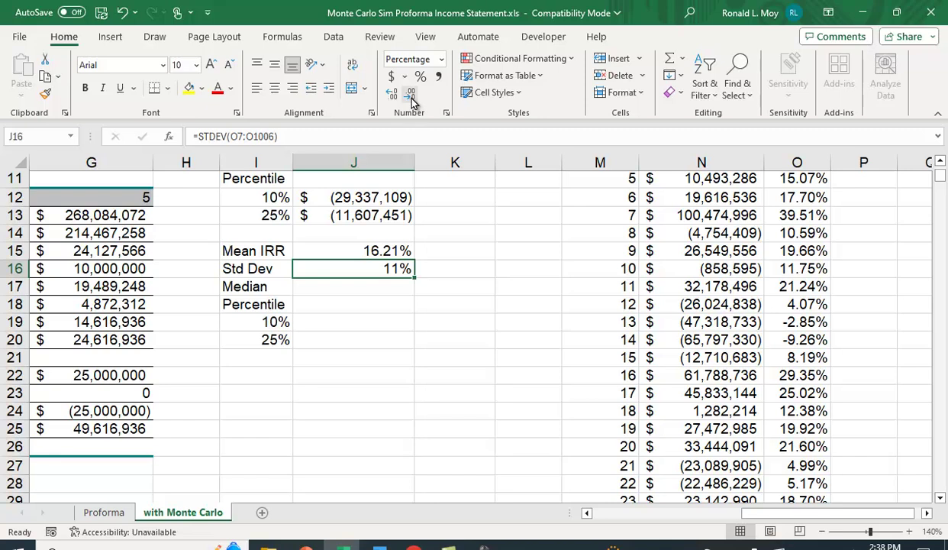
- Calculate the median of the simulated IRRs in J17 with MEDIAN, taking the IRR results from O7 down to the last replication
click(355, 285)
text(=median()
scroll(664, 259, up, 4)
click(804, 289)
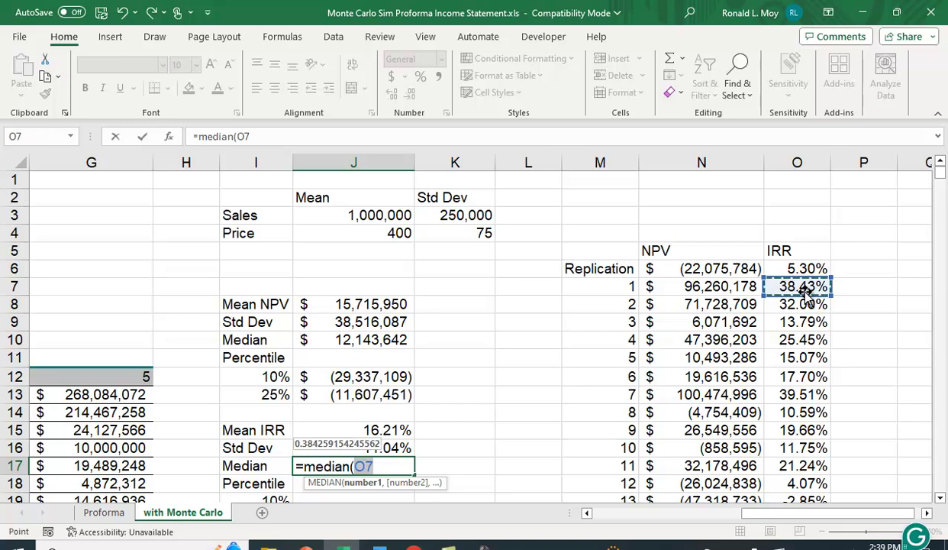
key(ctrl+shift+Down)
text())
key(Return)
- Try to calculate the 10% percentile of the simulated IRRs in J19 with PERCENTILE.INC over O7:O1006, taking k from I19
scroll(809, 290, up, 3)
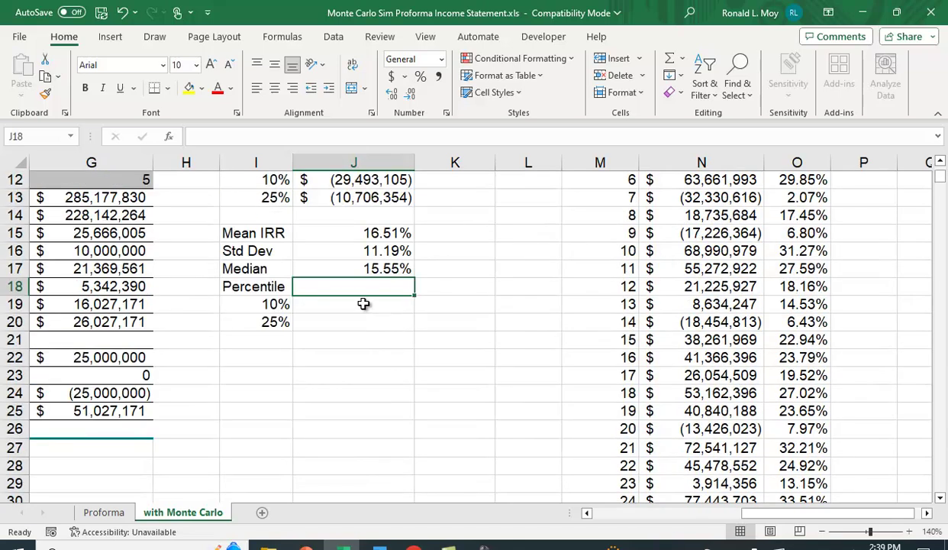
click(347, 308)
text(=p)
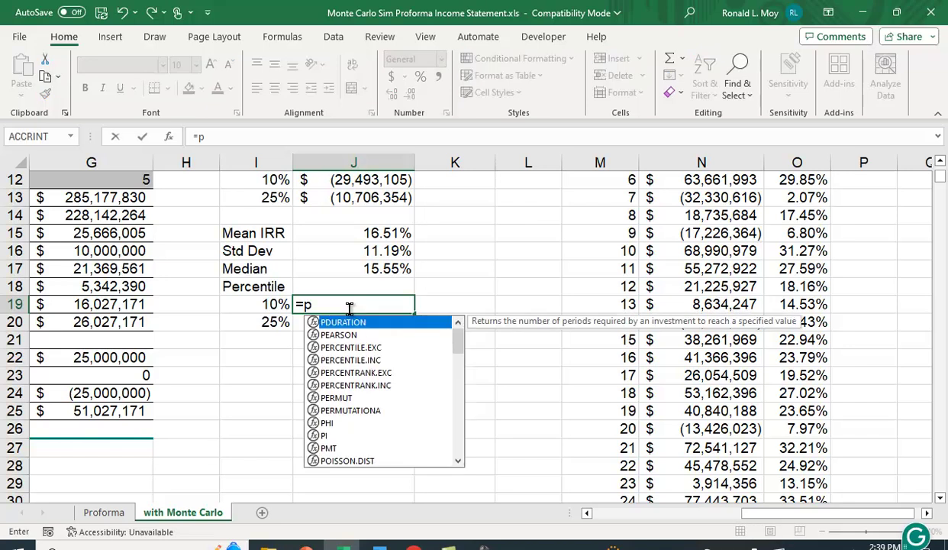
text(ercentile)
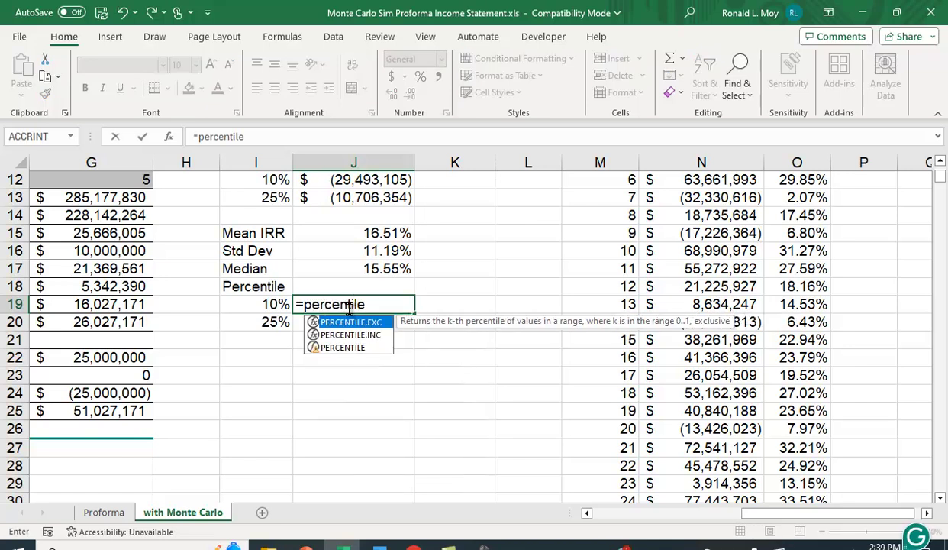
text(.inc()
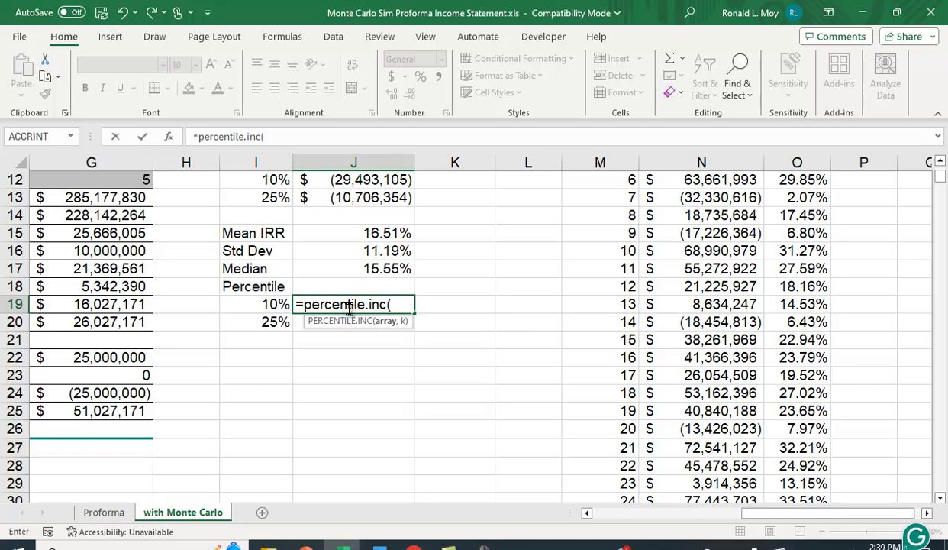
scroll(577, 338, down, 2)
scroll(584, 366, up, 5)
click(815, 251)
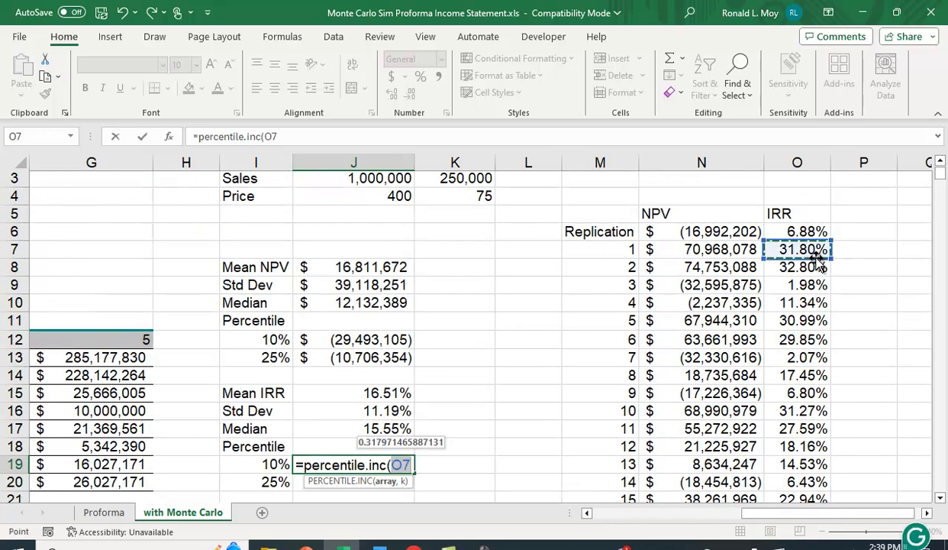
key(ctrl+shift+Down)
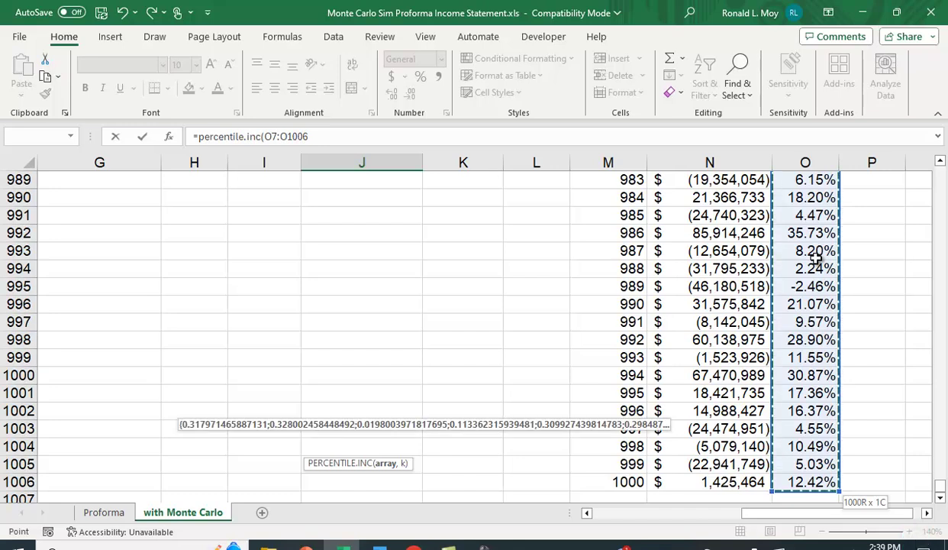
scroll(595, 321, up, 16)
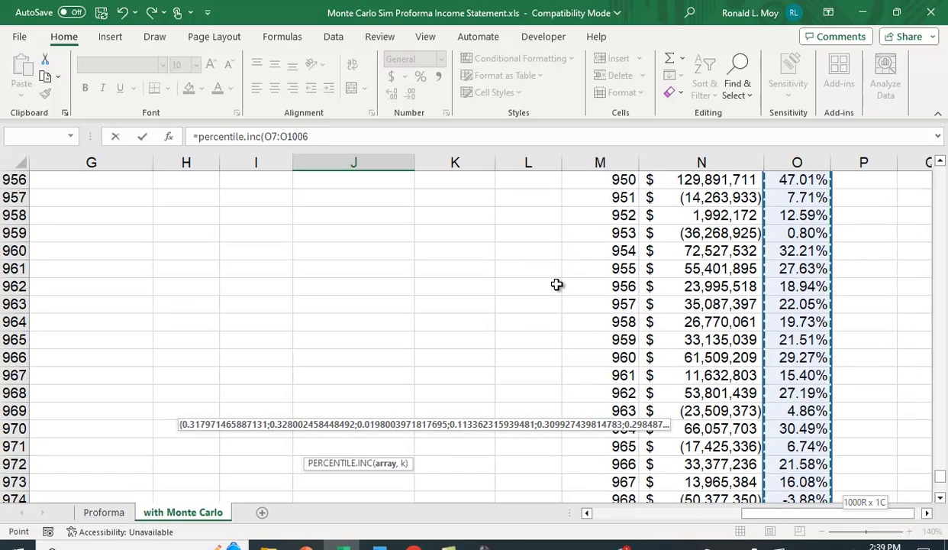
scroll(891, 327, up, 1)
text(,)
drag(943, 471, 943, 178)
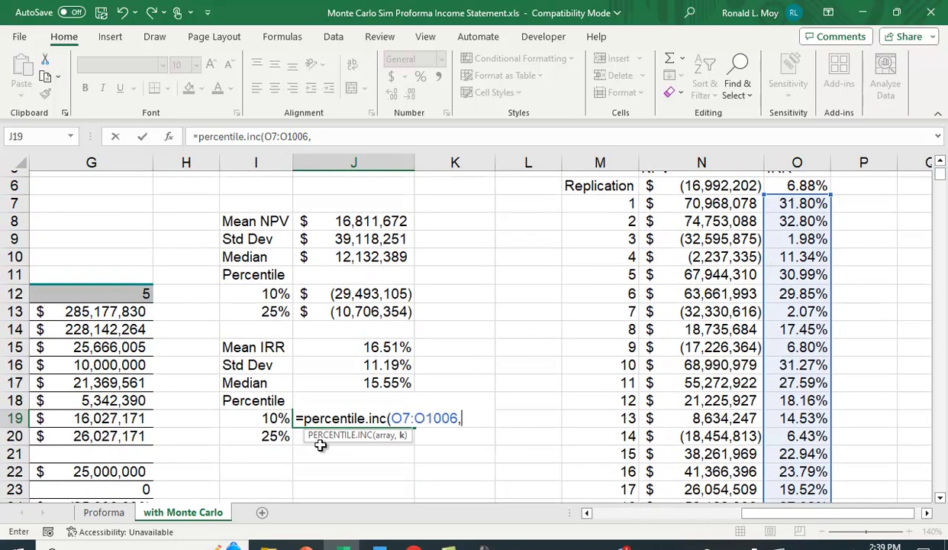
click(271, 419)
text())
key(Return)
key(Up)
drag(377, 429, 379, 429)
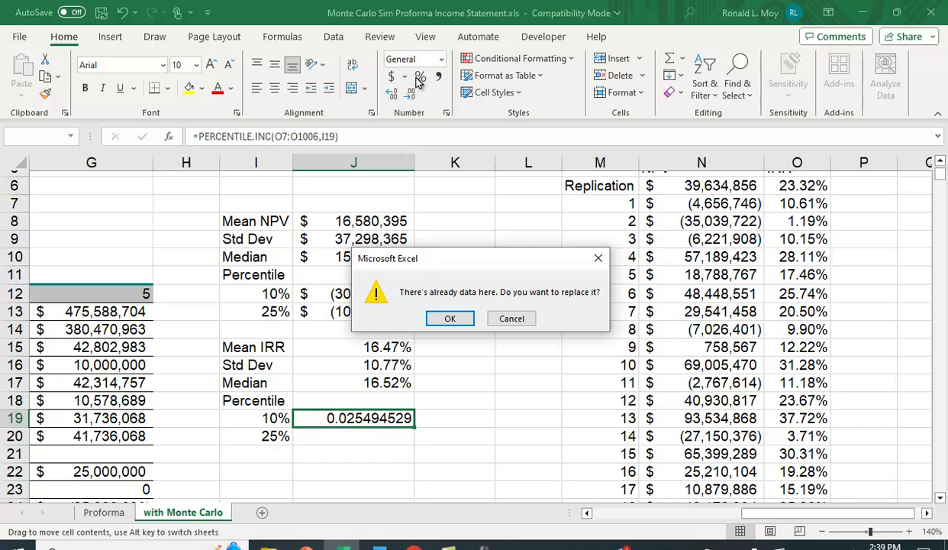
click(452, 319)
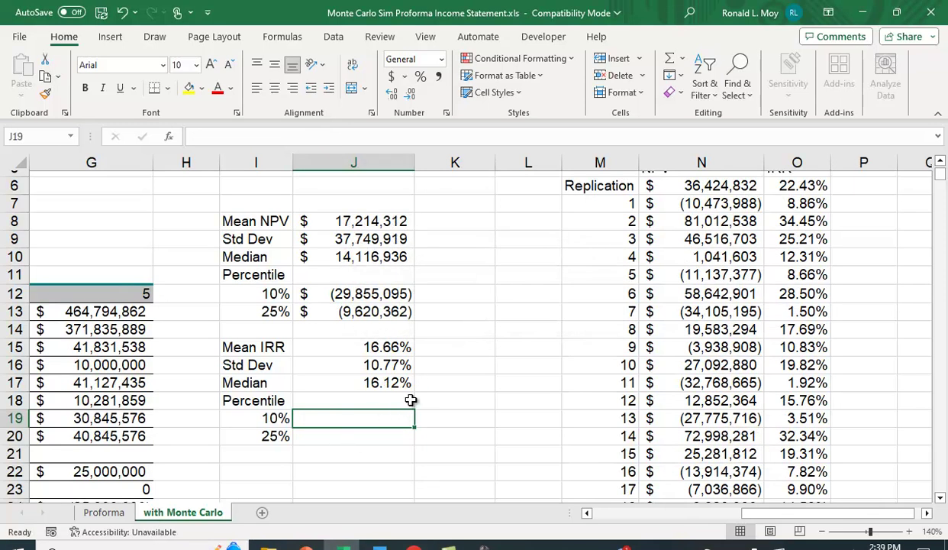
- Enter =PERCENTILE.INC(O7:O1006,I19) in the empty cell J19 for the 10% IRR percentile
text(=)
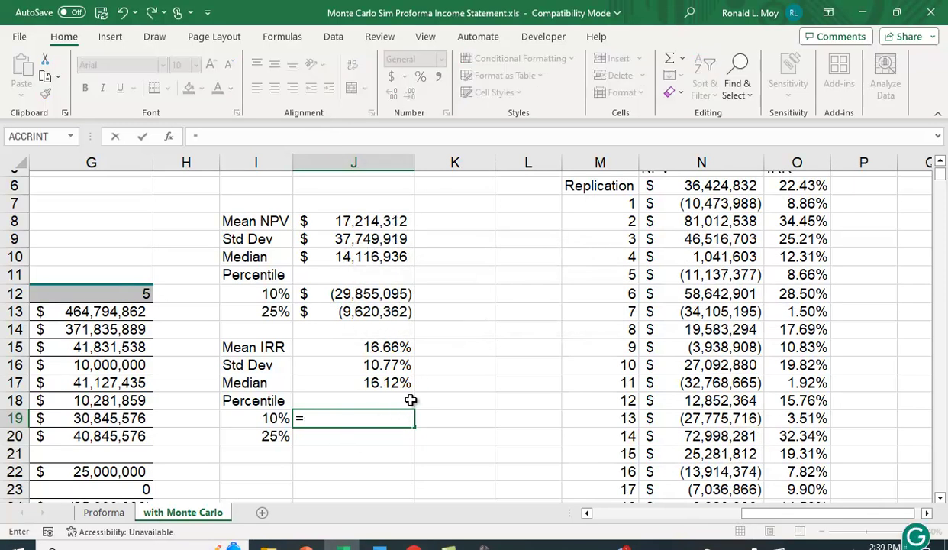
text(percin)
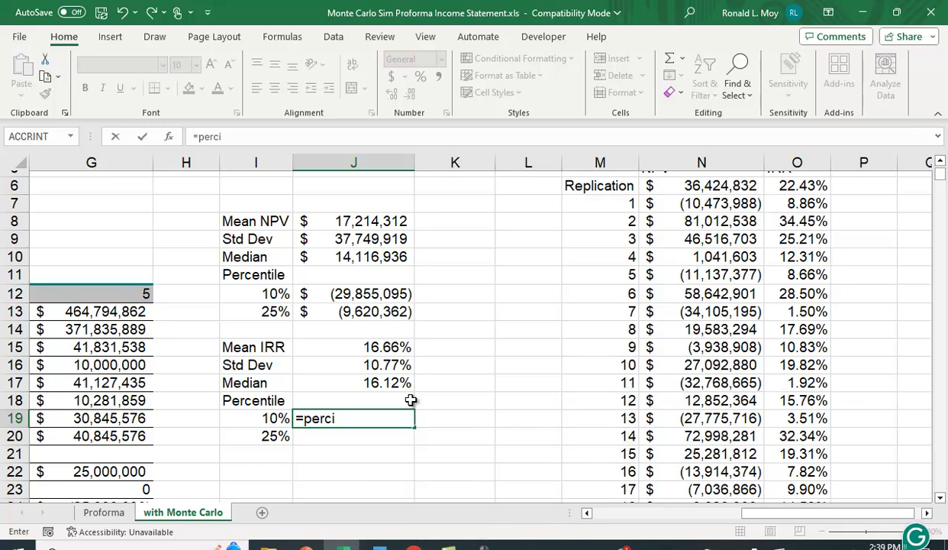
key(BackSpace)
key(BackSpace)
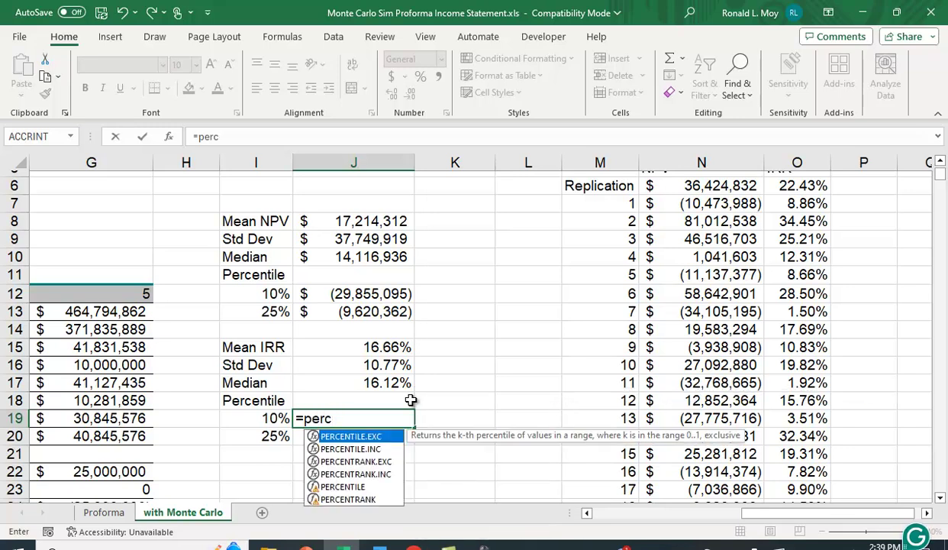
text(entile.i)
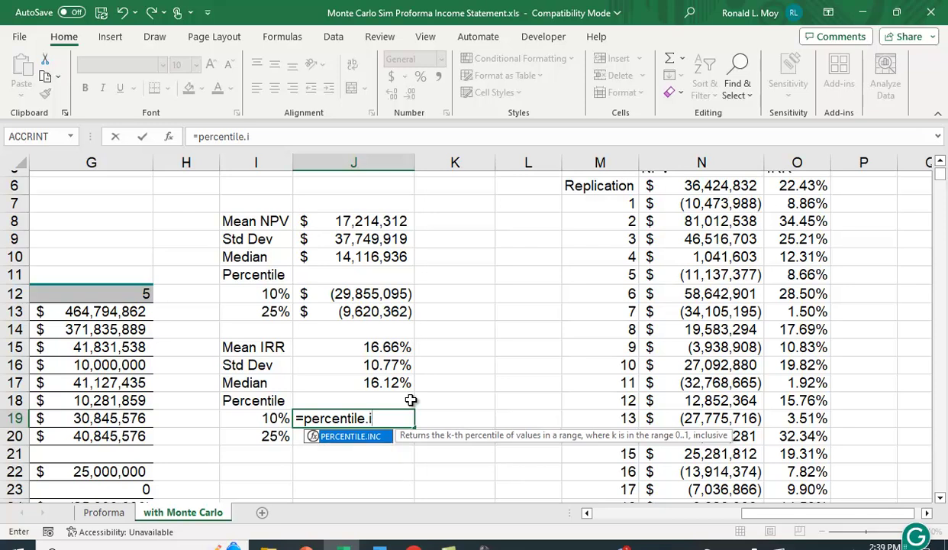
text(nc()
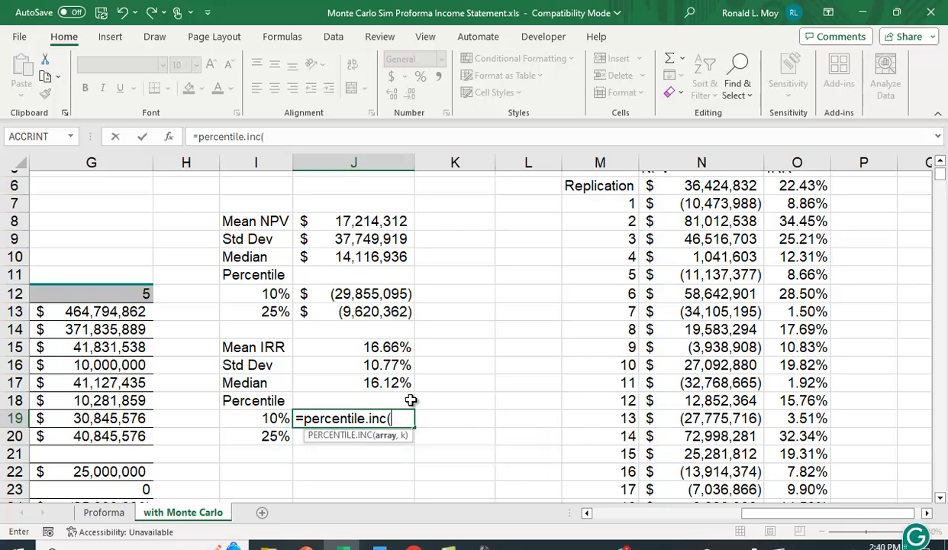
scroll(721, 309, up, 2)
click(816, 288)
key(ctrl+shift+Down)
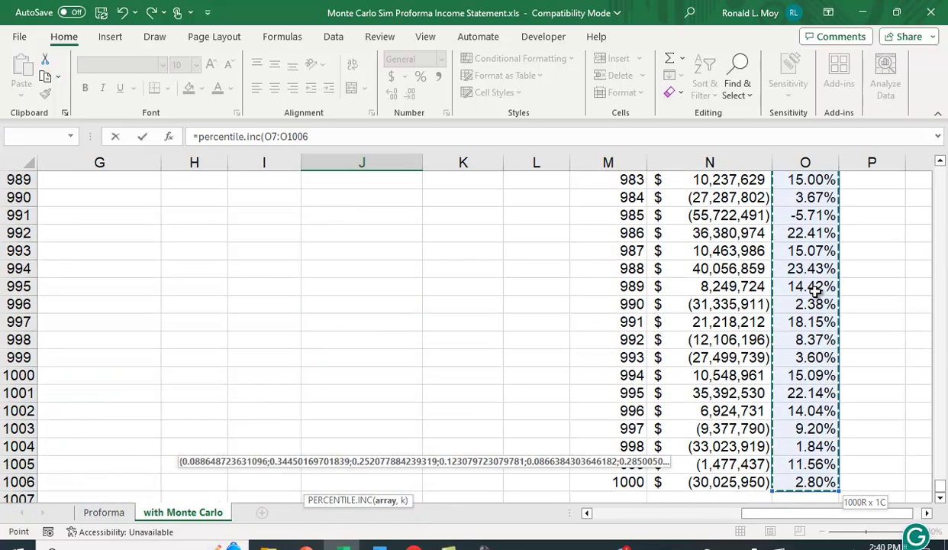
text(,)
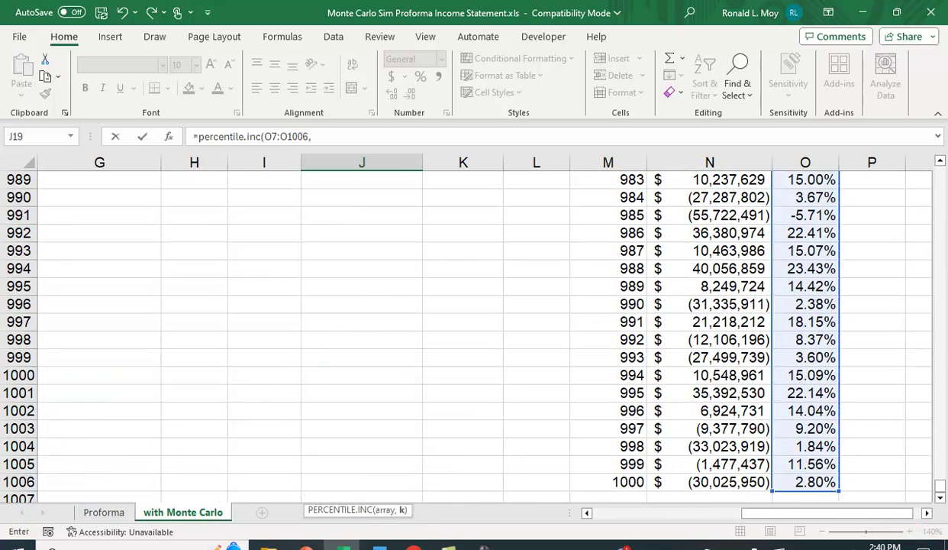
drag(941, 491, 931, 162)
scroll(683, 298, down, 3)
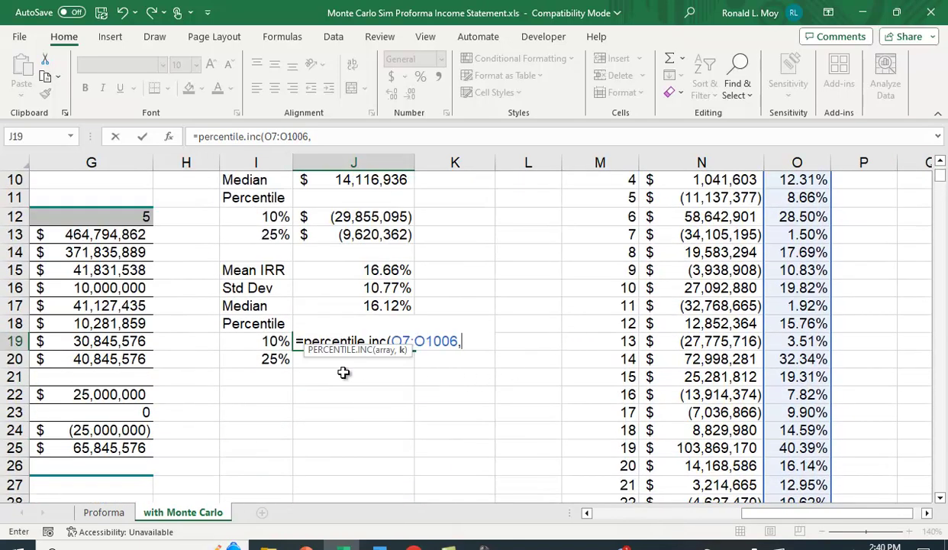
click(273, 344)
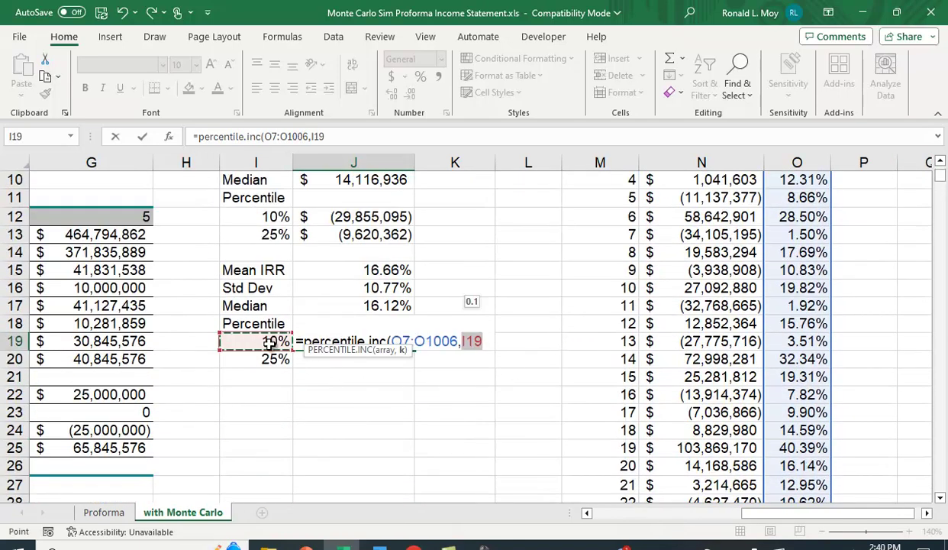
text())
key(Return)
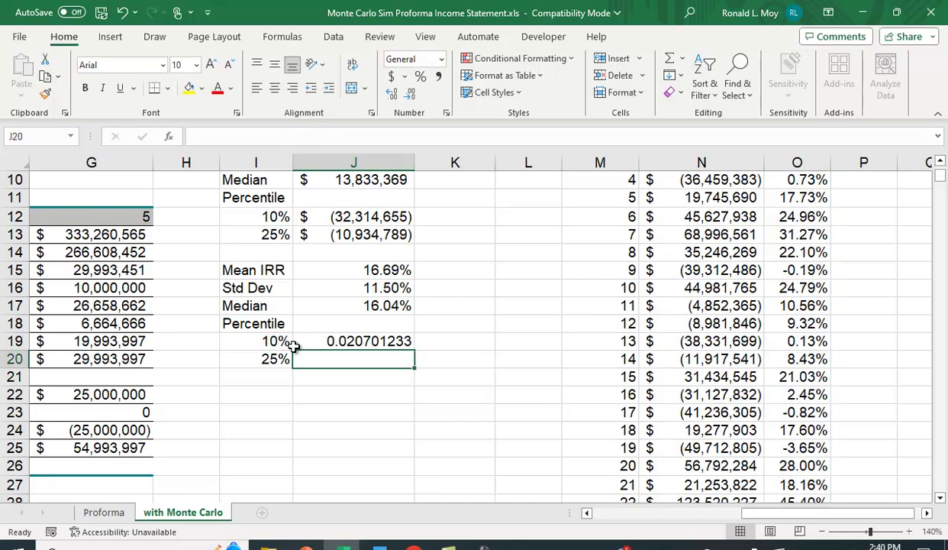
- Format the 10% IRR percentile in J19 as a percentage with two decimal places and fill it down to J20
click(349, 333)
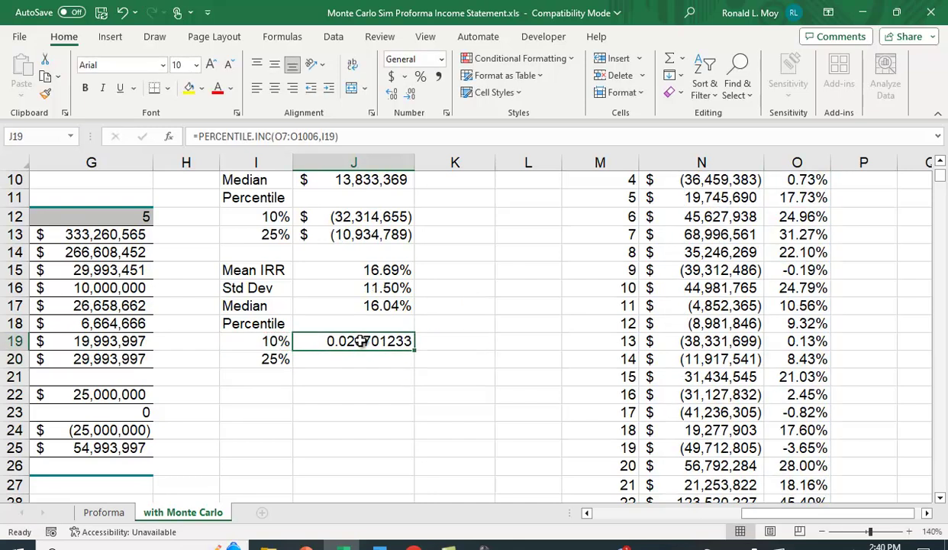
click(419, 79)
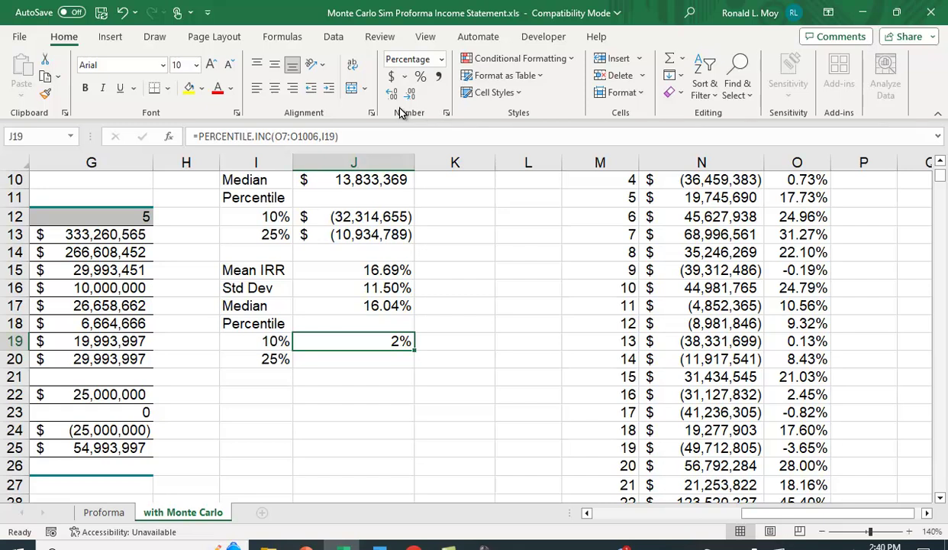
click(391, 98)
click(391, 97)
mouse_move(413, 349)
mouse_down()
mouse_move(403, 372)
mouse_move(404, 364)
mouse_up()
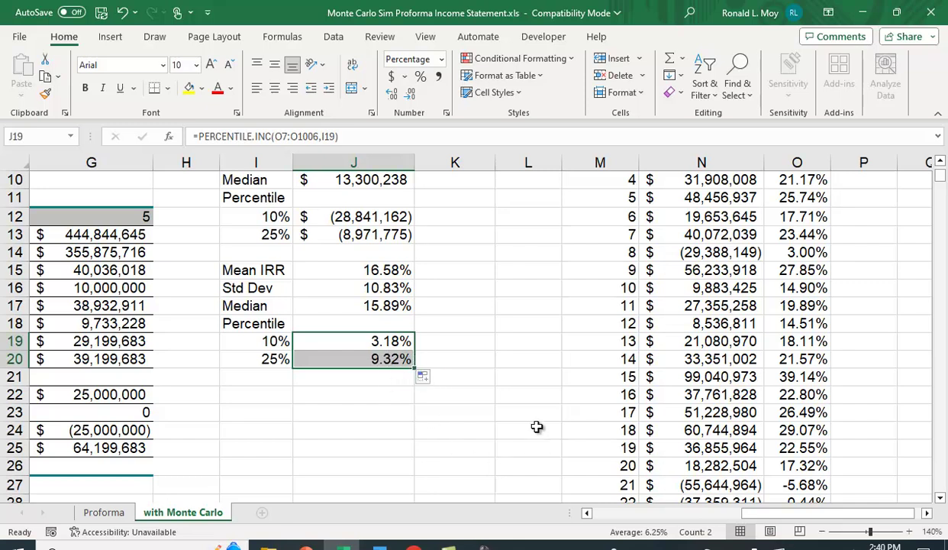
- Examine the NPV and IRR summary statistics alongside the pro forma assumptions and the sales and price distribution inputs
scroll(538, 426, up, 1)
scroll(538, 426, up, 1)
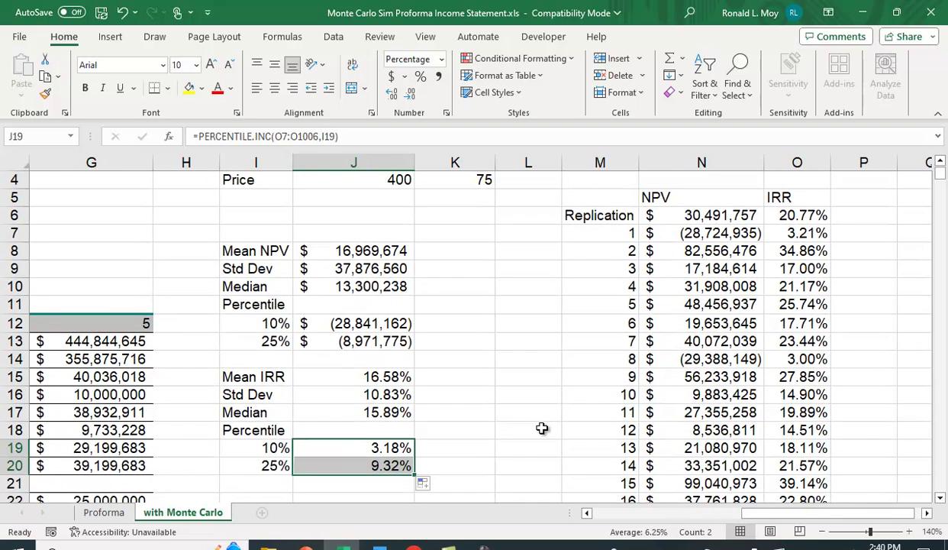
drag(755, 513, 565, 491)
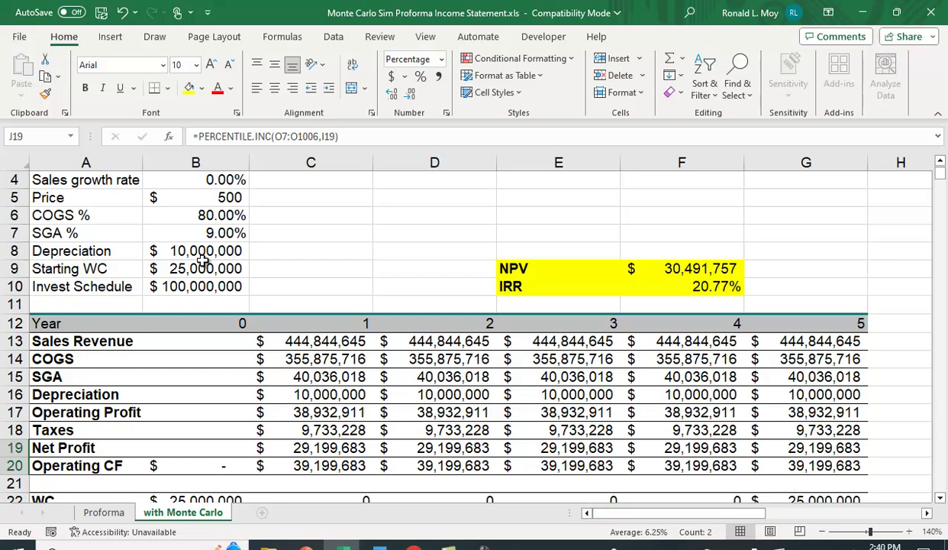
scroll(197, 253, up, 1)
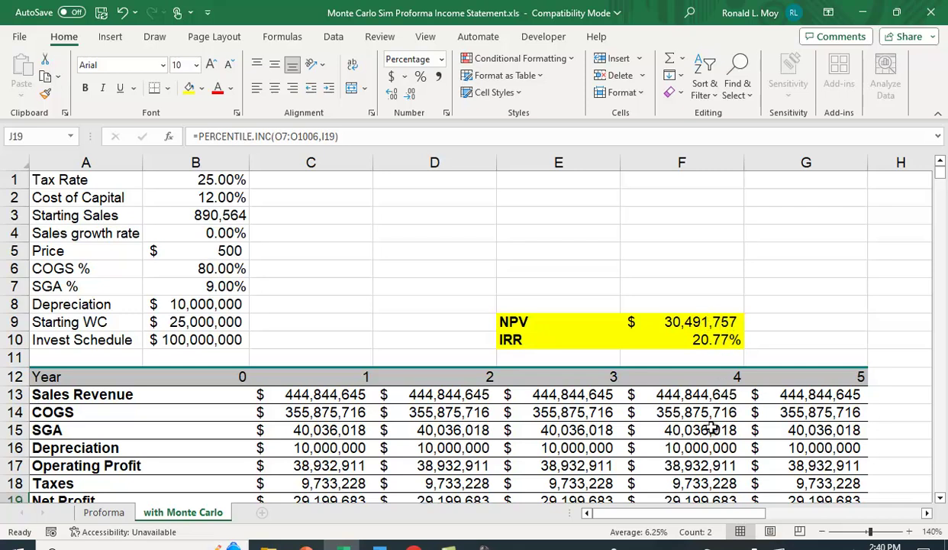
drag(670, 513, 783, 513)
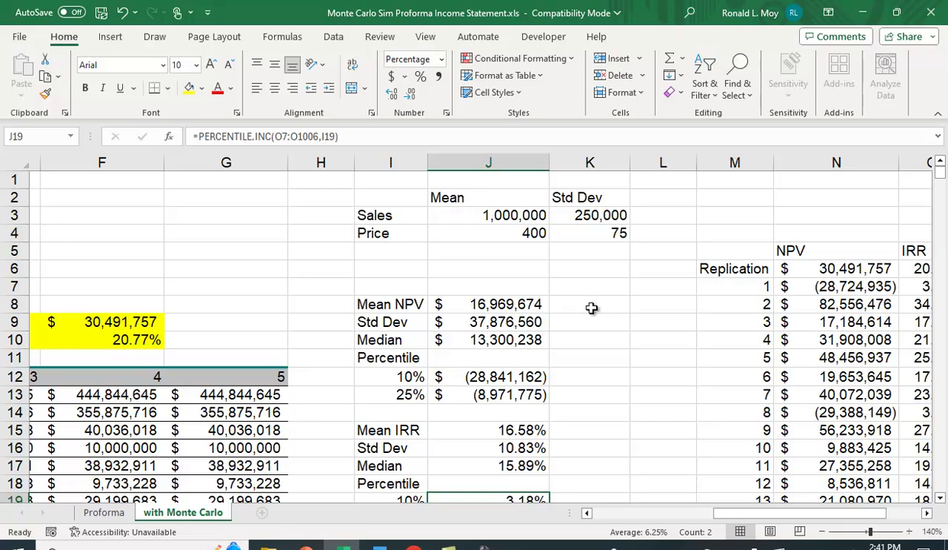
drag(752, 512, 645, 519)
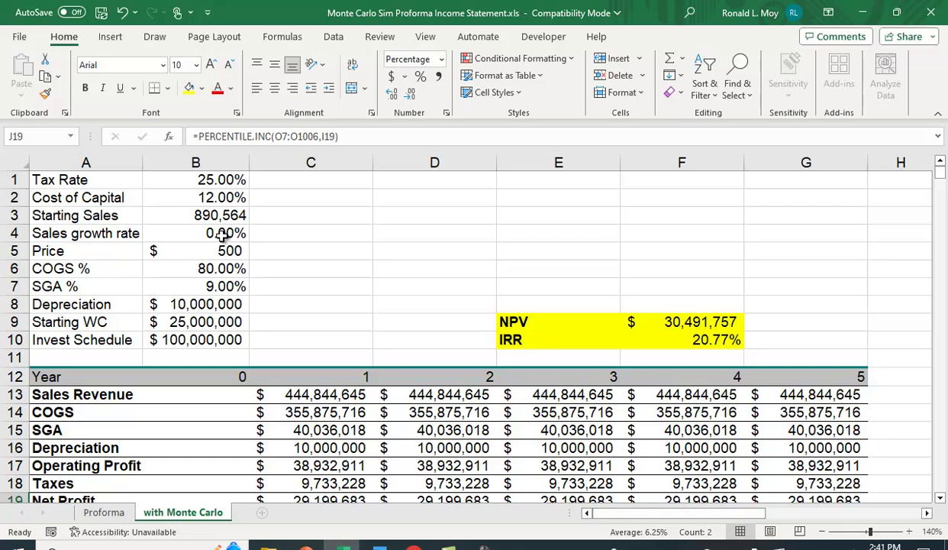